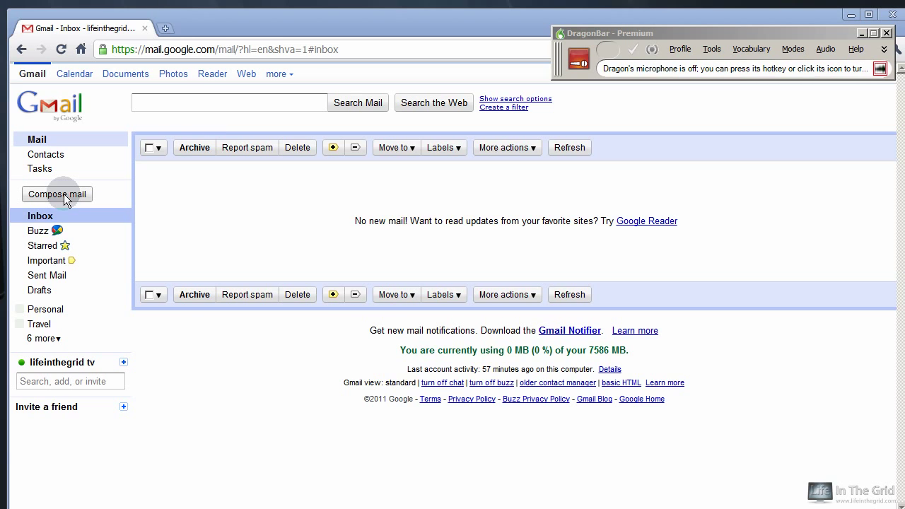
# Start a new message by dictation, add the recipient and subject 'Different Quotes on Success for Your Next Article'.
pyautogui.click(64, 193)
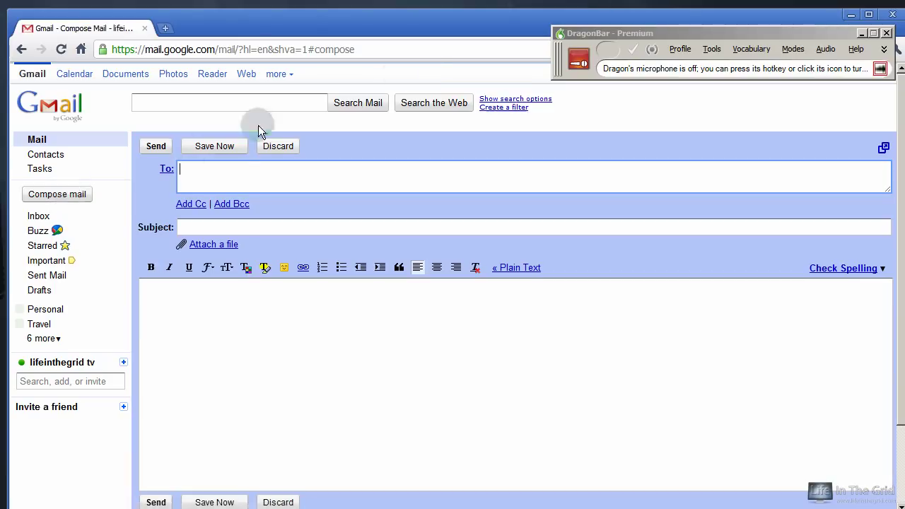
pyautogui.press('KP_Add')
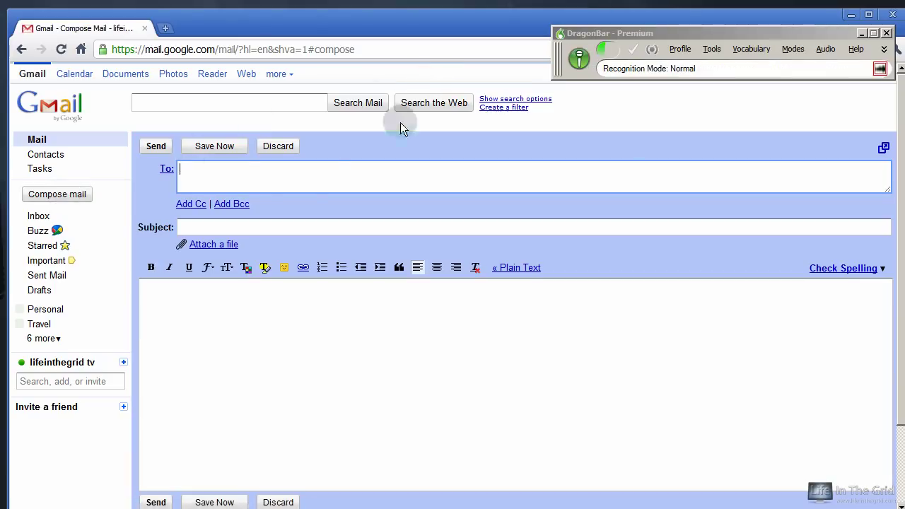
pyautogui.click(295, 183)
pyautogui.click(295, 227)
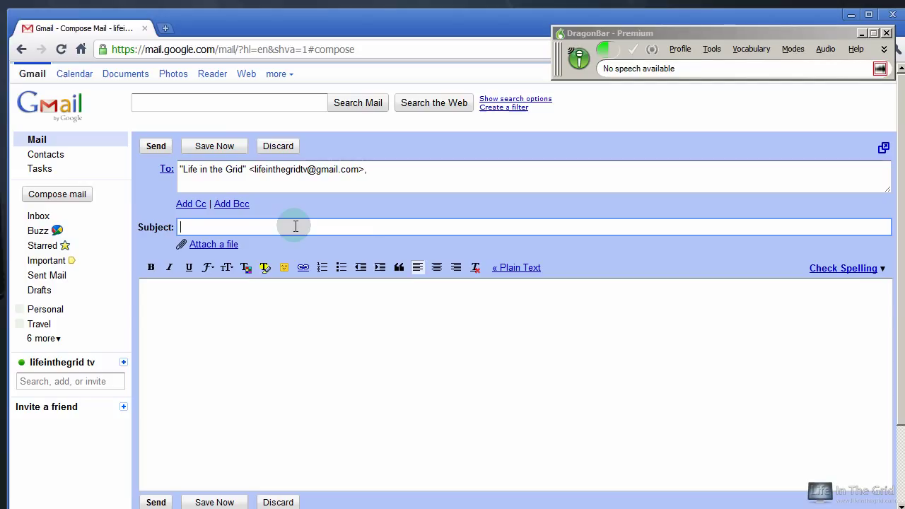
pyautogui.write('Different Quotes on Success for Your Next Article')
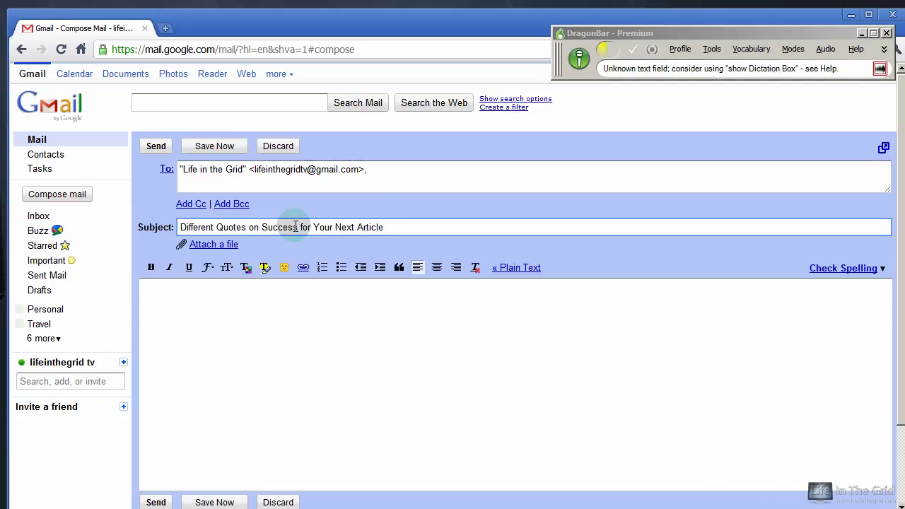
# Dictate the body: an intro on entrepreneurship struggles followed by four success quotes on separate lines.
pyautogui.press('Tab')
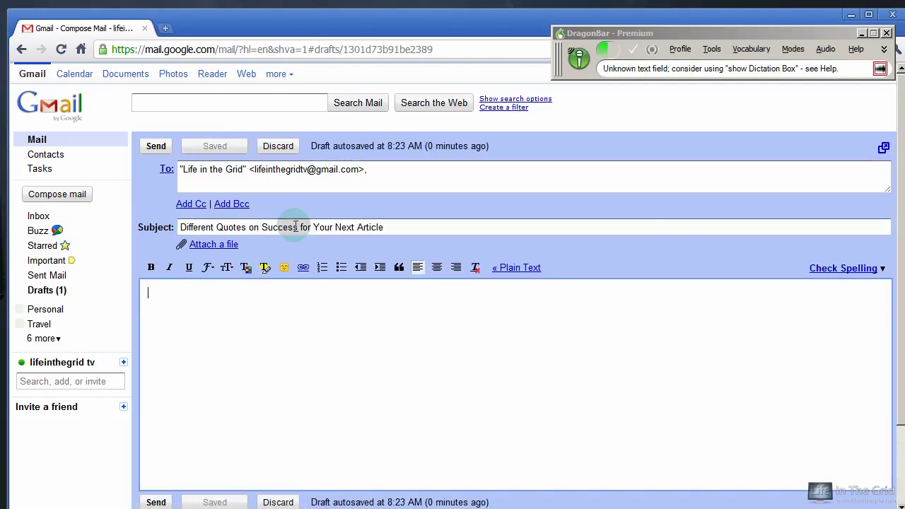
pyautogui.write('in the next article')
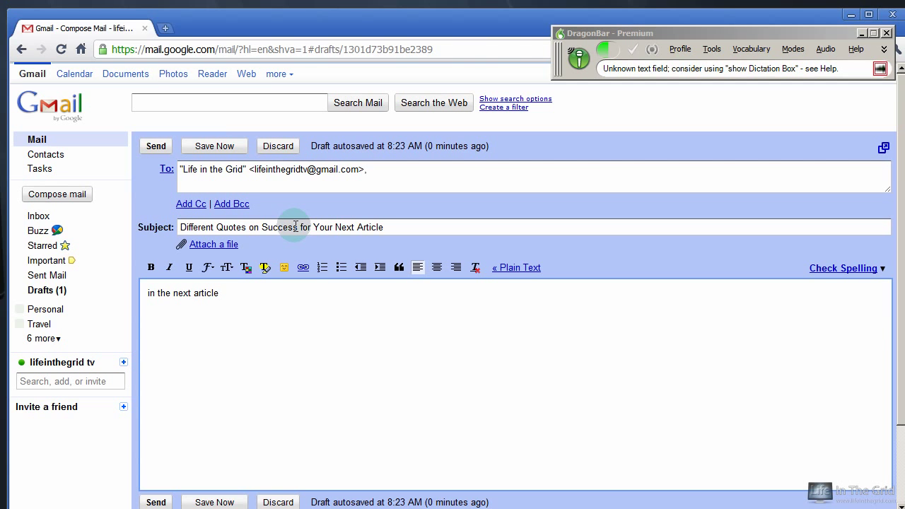
pyautogui.write(" you're writing about the struggles of entrepreneurship,")
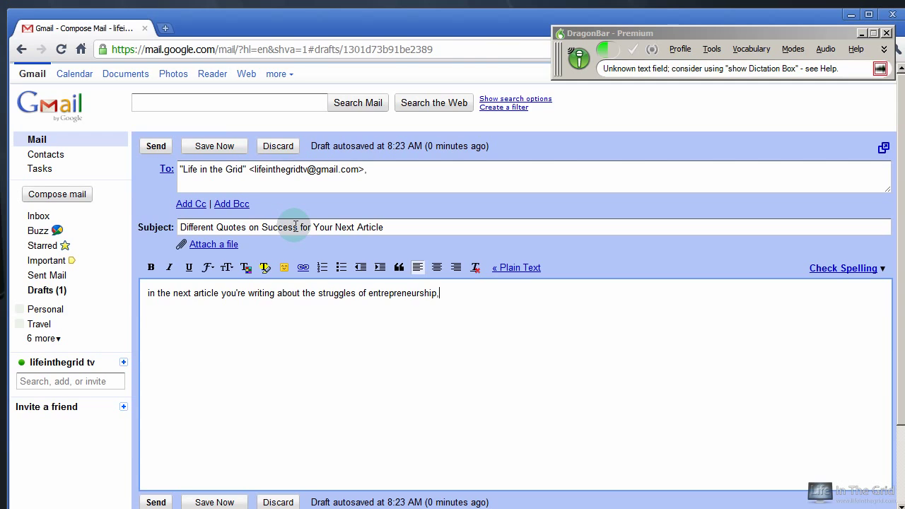
pyautogui.write(" don't forget to add some quotes to the article.")
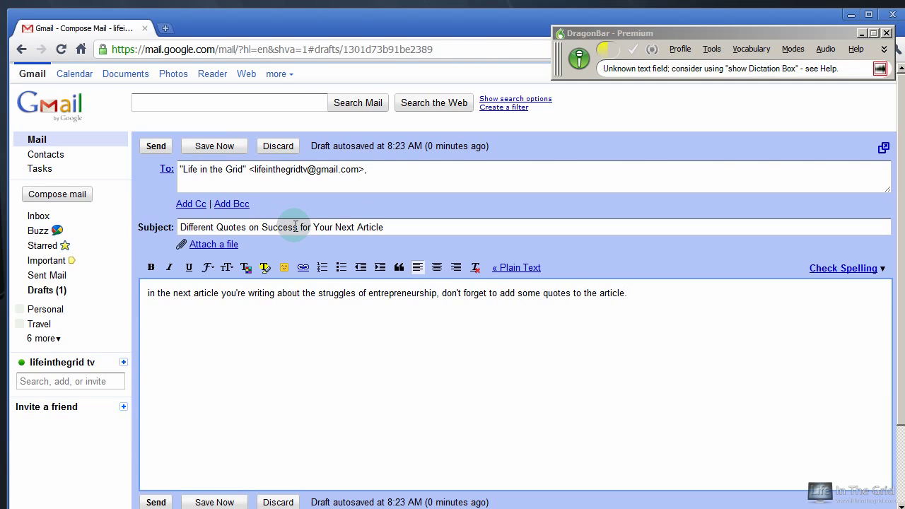
pyautogui.write('  Here are a few')
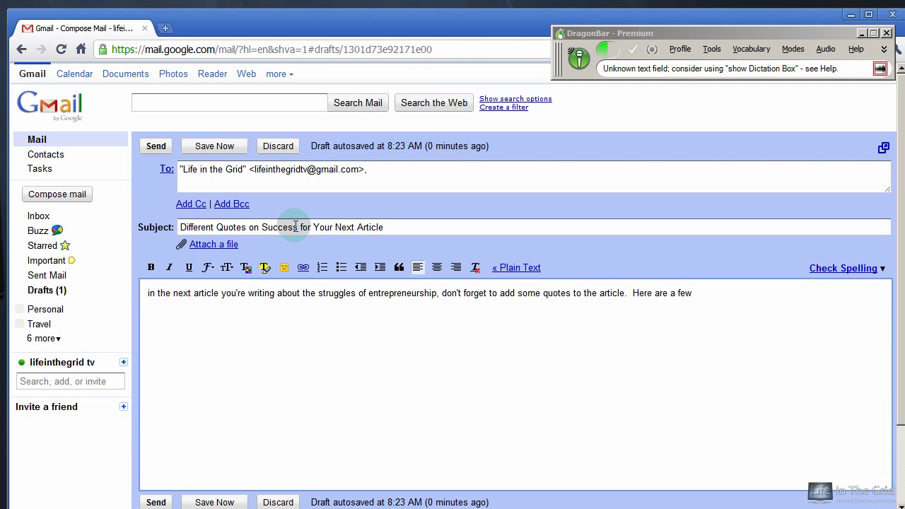
pyautogui.write('.')
pyautogui.press('Return')
pyautogui.press('Return')
pyautogui.write('Anything the mind can conceive and believe it can achieve')
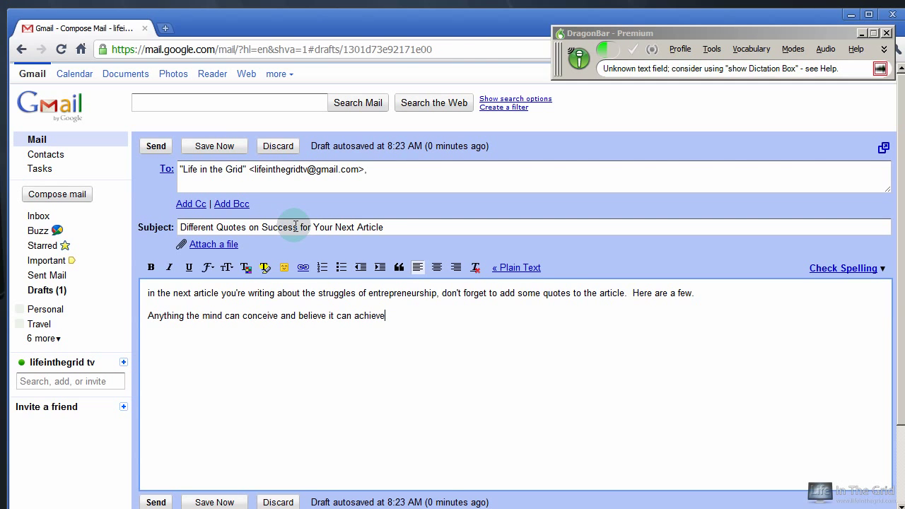
pyautogui.write('.  Napoleon Hill')
pyautogui.press('Return')
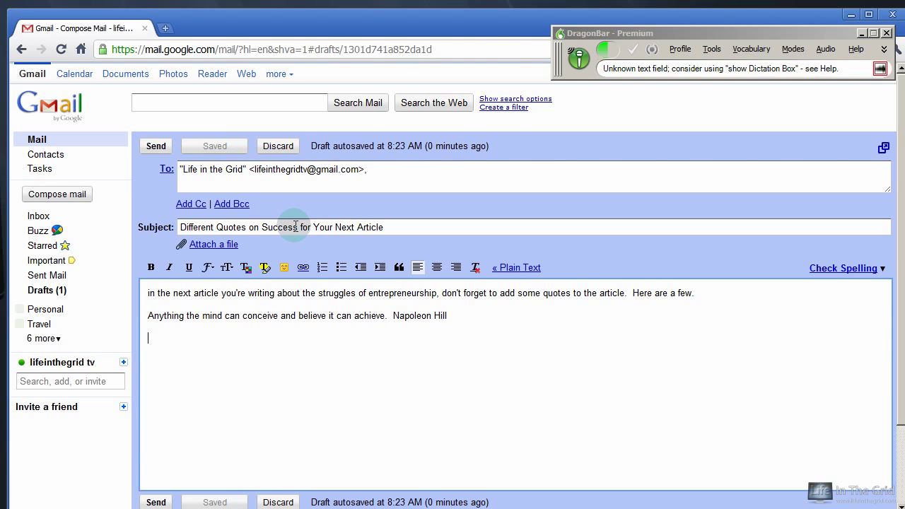
pyautogui.write('Always treat your employees')
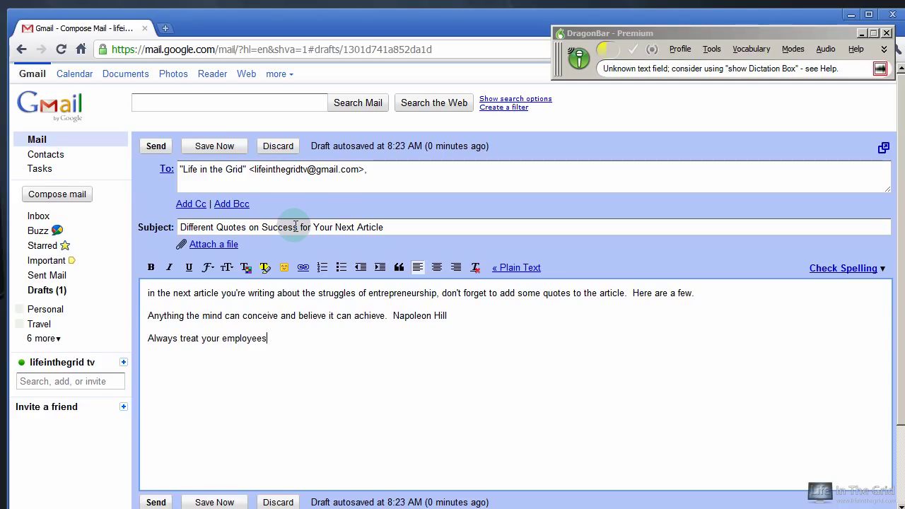
pyautogui.write(' exactly as you want to treat your best customers')
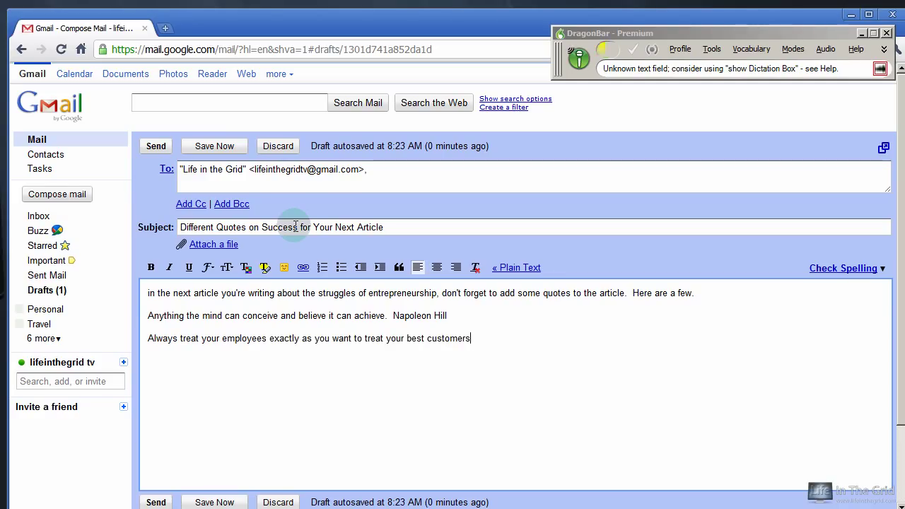
pyautogui.write(' Stephen Covey')
pyautogui.press('Return')
pyautogui.press('Return')
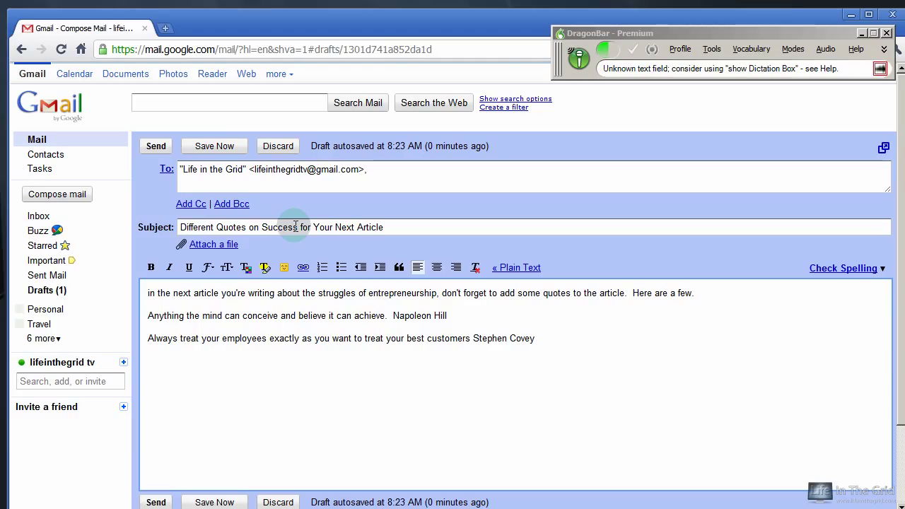
pyautogui.write('I failed over and over and over again my life')
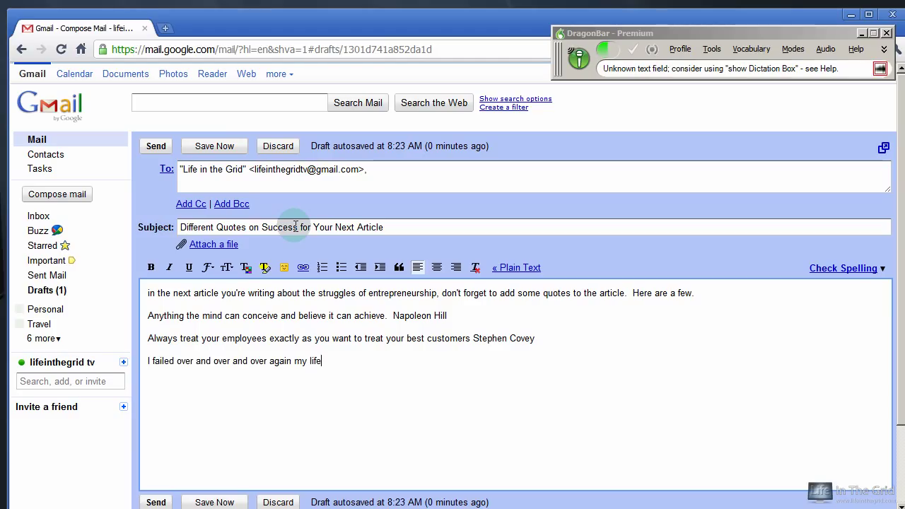
pyautogui.write(' and that is why I succeeded Michael Jordan')
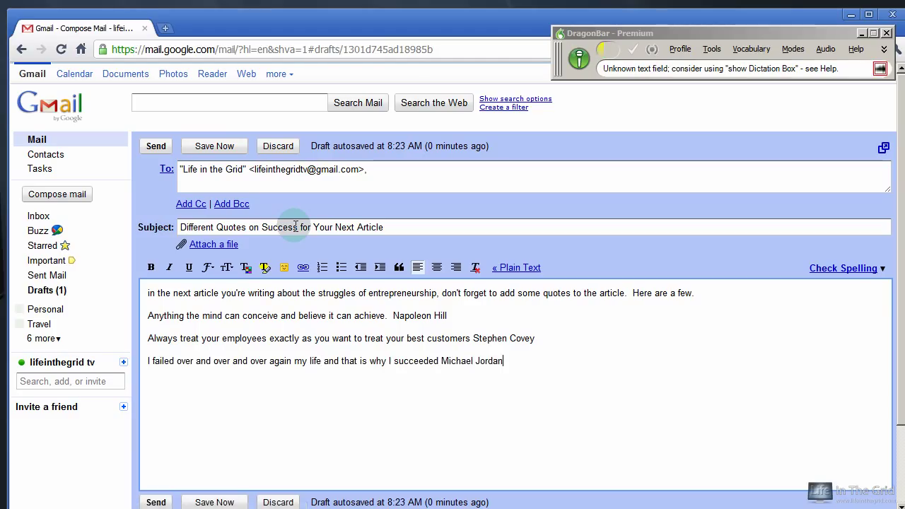
pyautogui.write('.')
pyautogui.press('Return')
pyautogui.press('Return')
pyautogui.write('The fuel to entrepreneurship is dry')
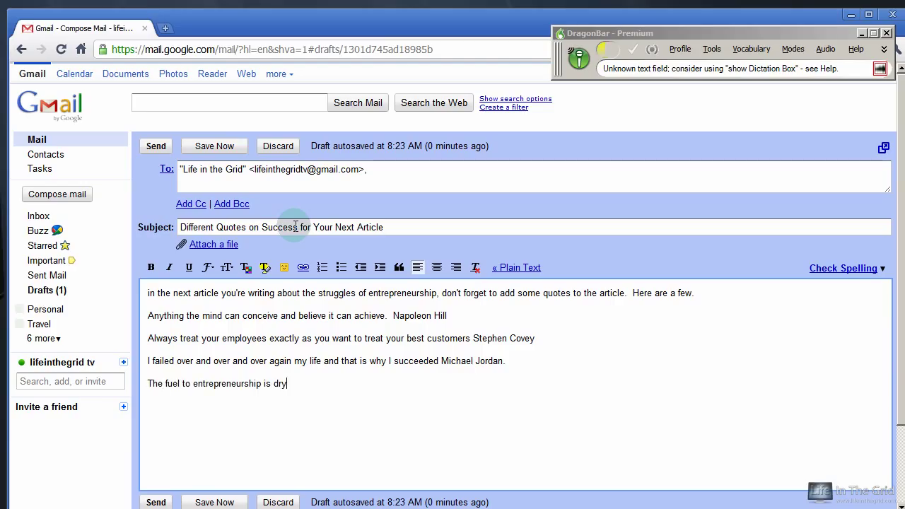
pyautogui.write('. determination and being teachable.')
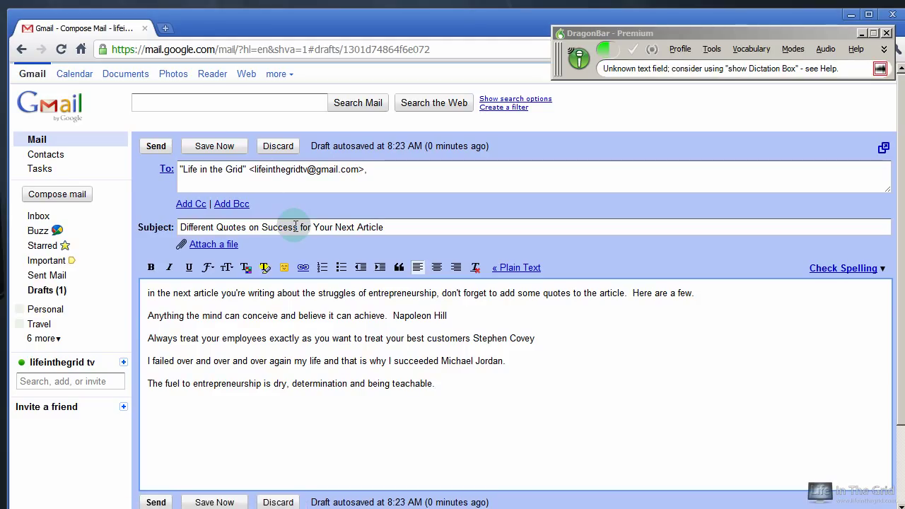
pyautogui.write('  The engine is automation,')
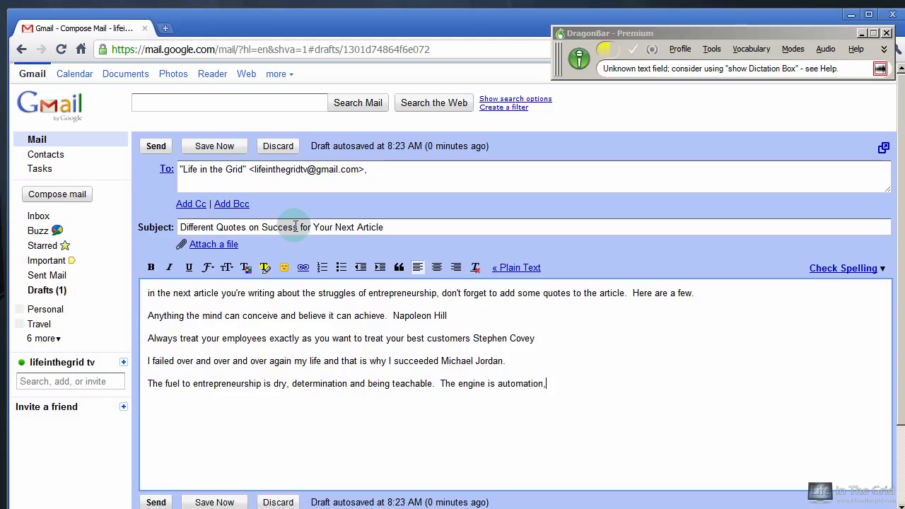
pyautogui.write(' streamlining')
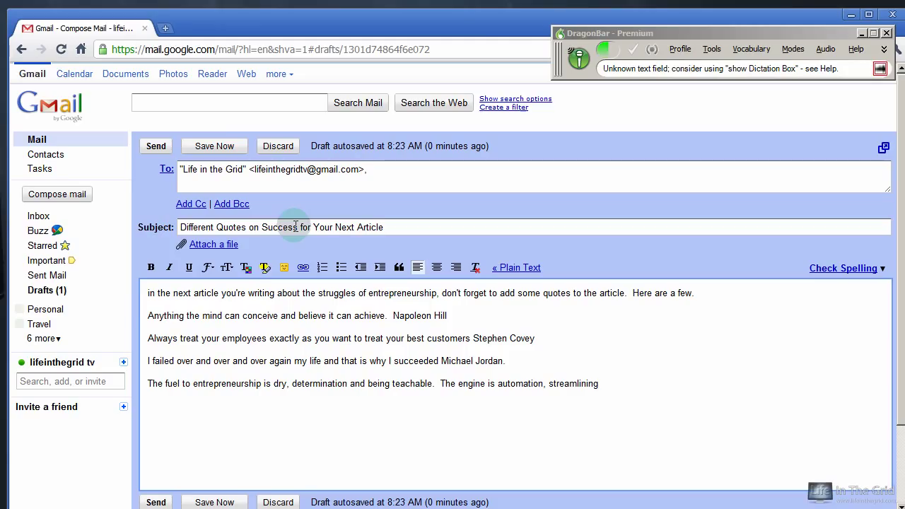
pyautogui.write(' and outsourcing.')
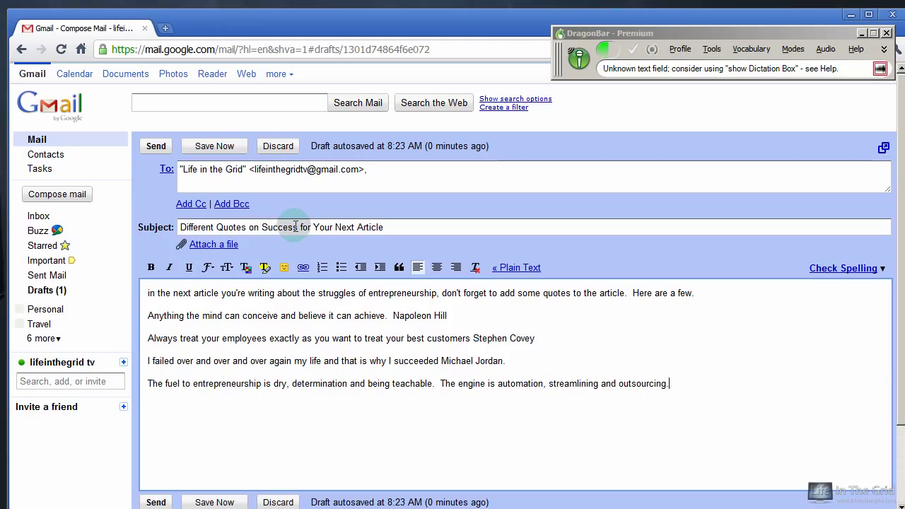
pyautogui.write('  The driver is honest,')
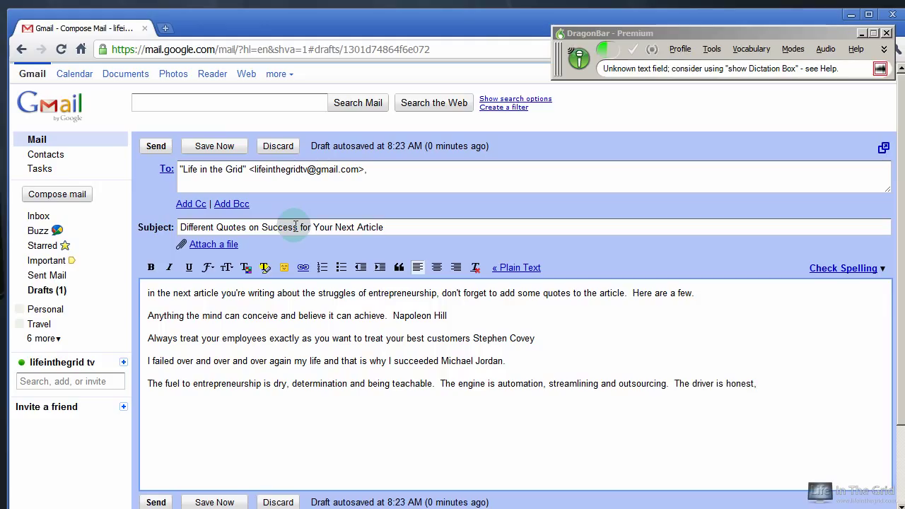
pyautogui.write(' courageous and full of passion')
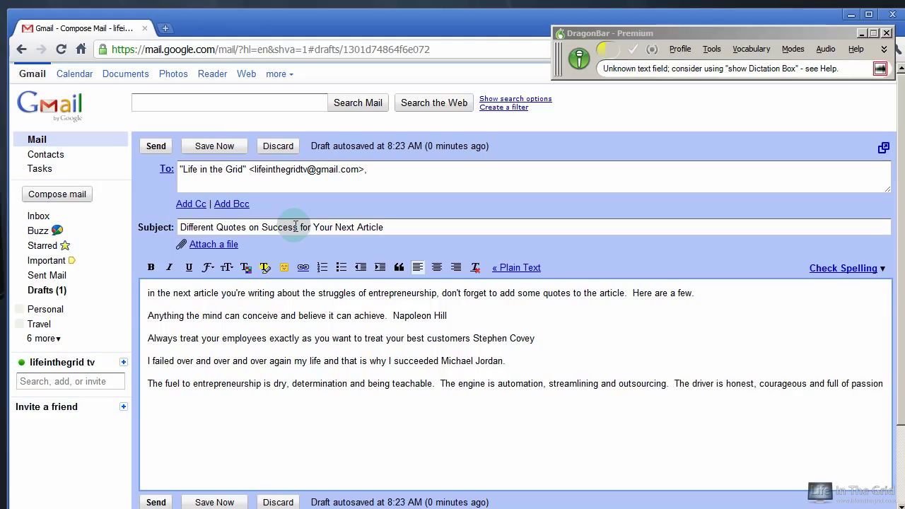
pyautogui.write(' Cory Lamle')
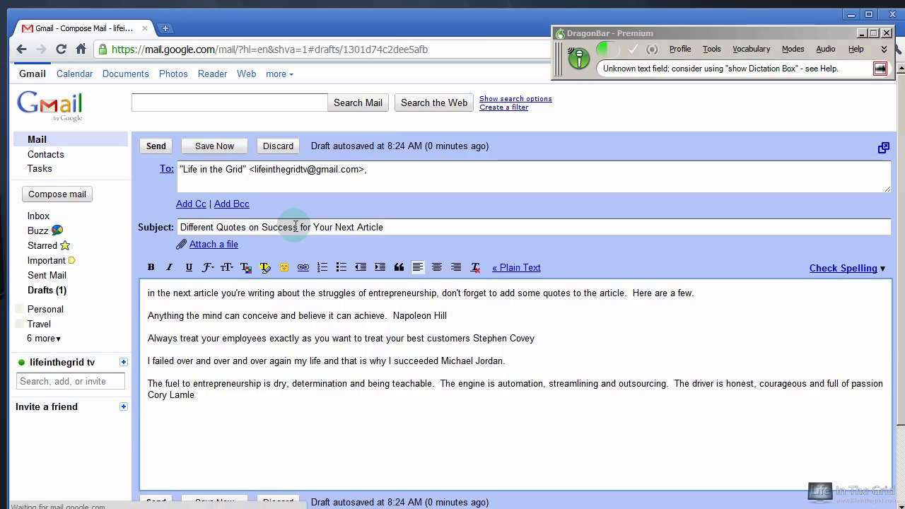
# Add the 'Thanks,' signature block and capitalise the body's opening word to 'In'.
pyautogui.press('Return')
pyautogui.press('Return')
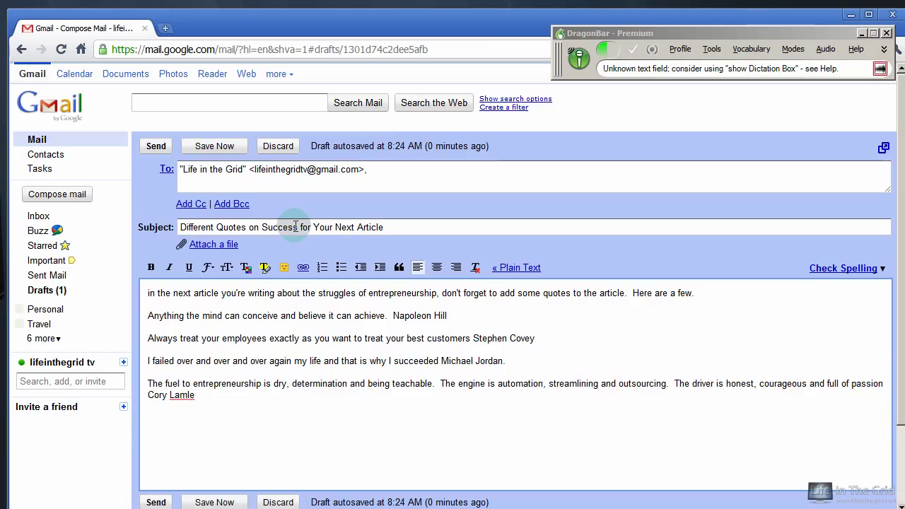
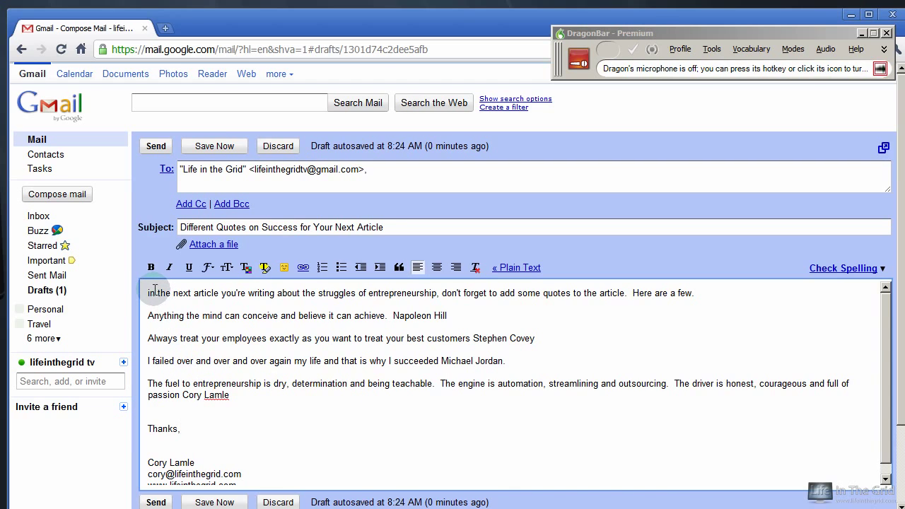
pyautogui.press('Delete')
pyautogui.write('I')
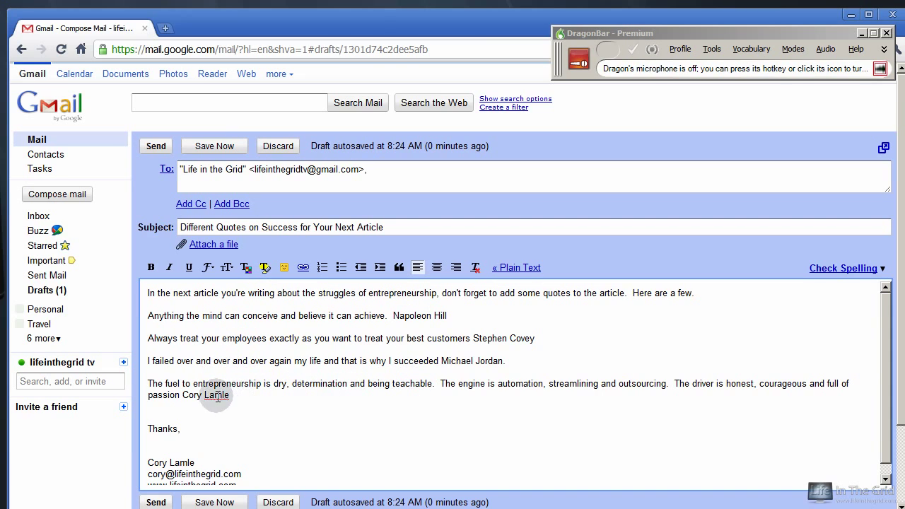
# Correct 'dry' to 'drive' in the last quote and send the message.
pyautogui.doubleClick(280, 384)
pyautogui.write('drive')
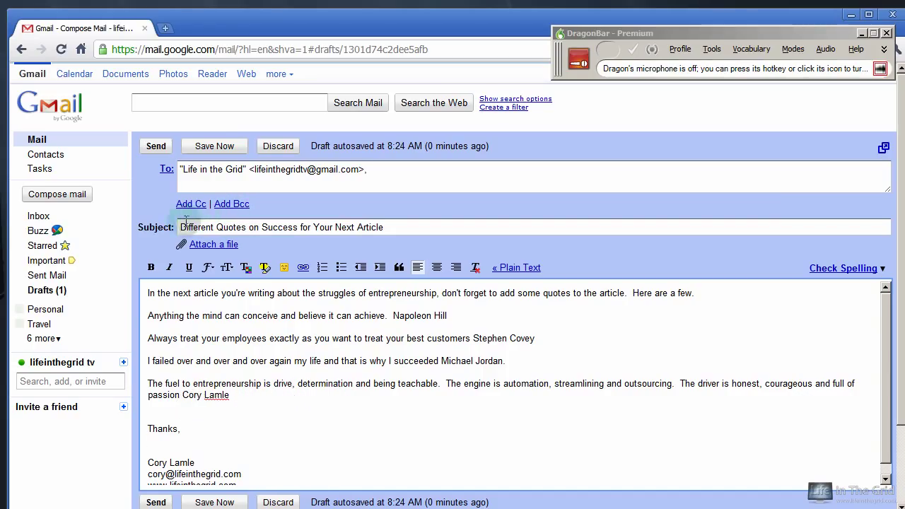
pyautogui.click(156, 146)
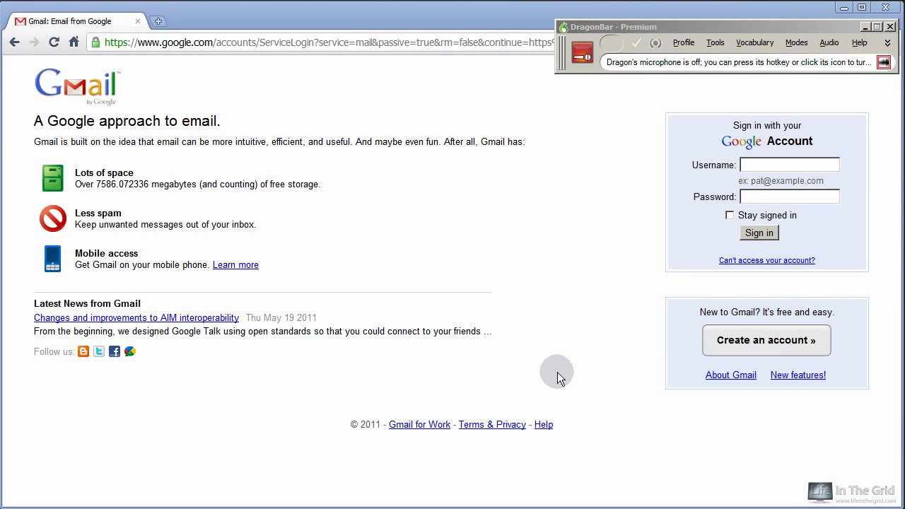
# Dictate the account username into the Username field, strip the stray trailing letters, and train Dragon on it.
pyautogui.click(752, 164)
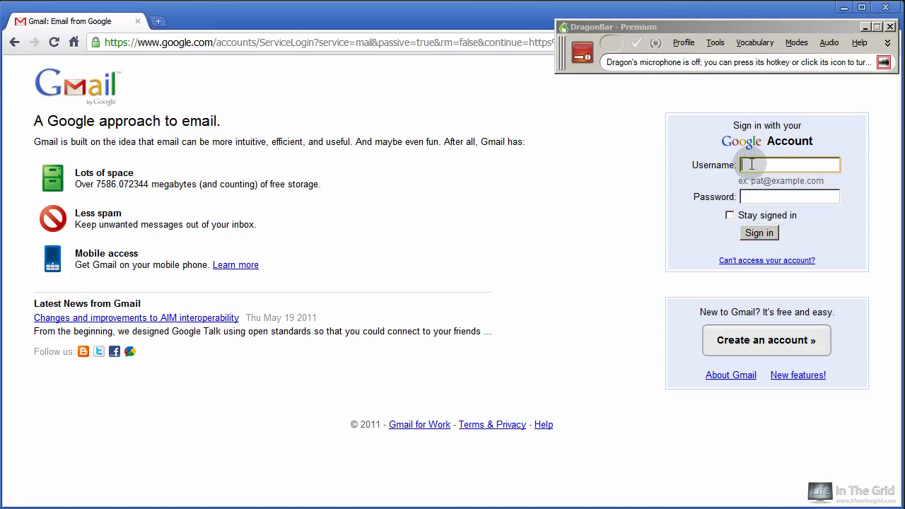
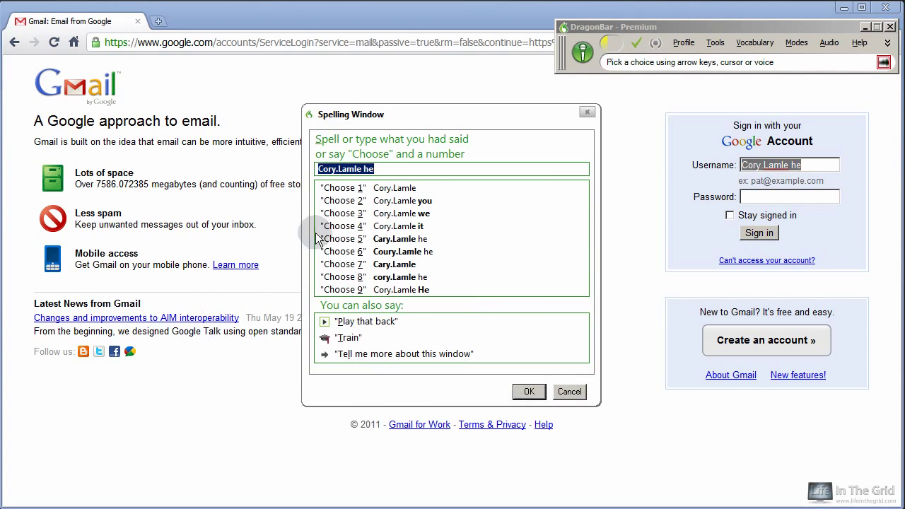
pyautogui.click(380, 171)
pyautogui.press('BackSpace')
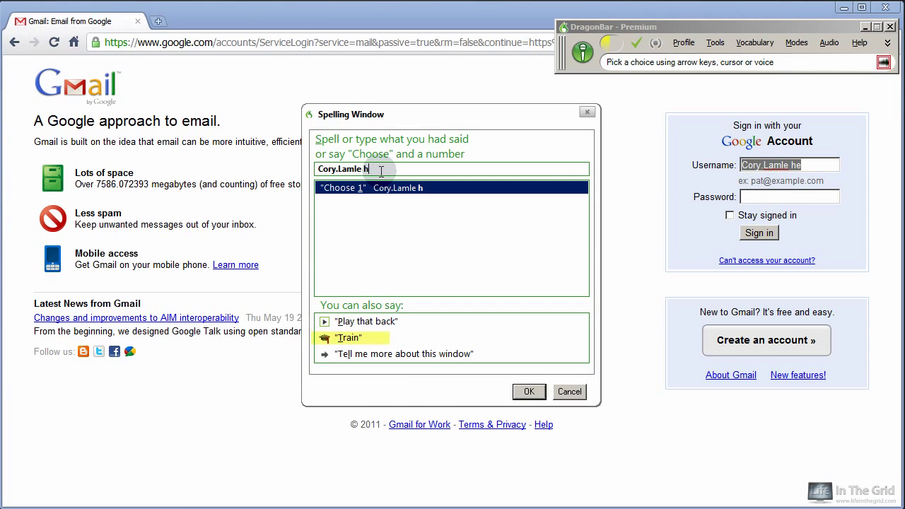
pyautogui.press('BackSpace')
pyautogui.press('BackSpace')
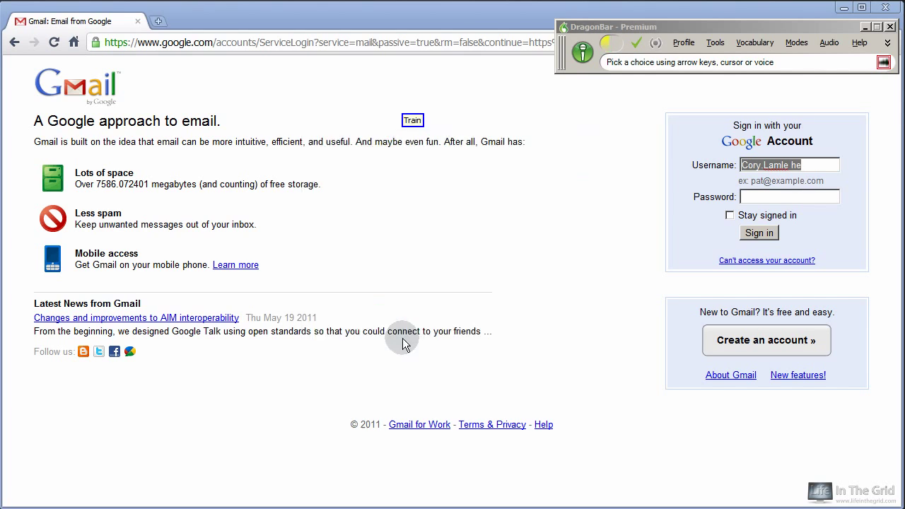
pyautogui.click(193, 296)
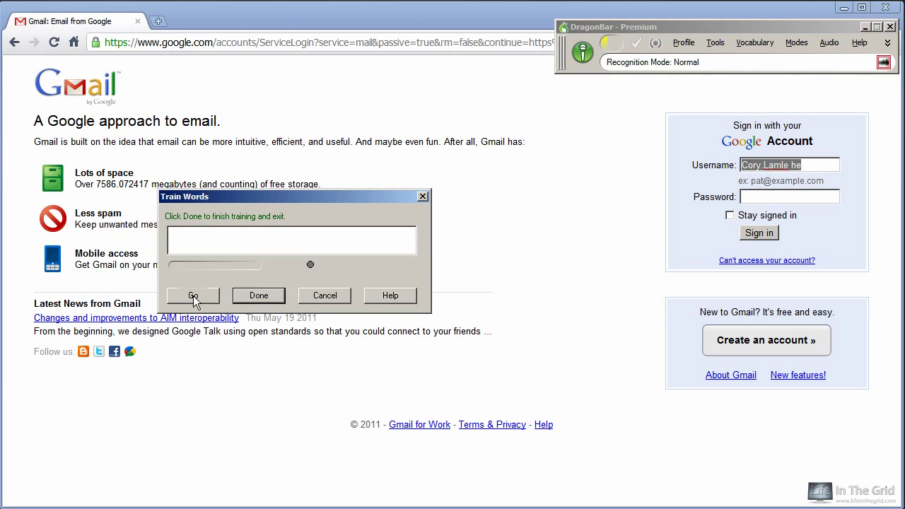
pyautogui.click(259, 295)
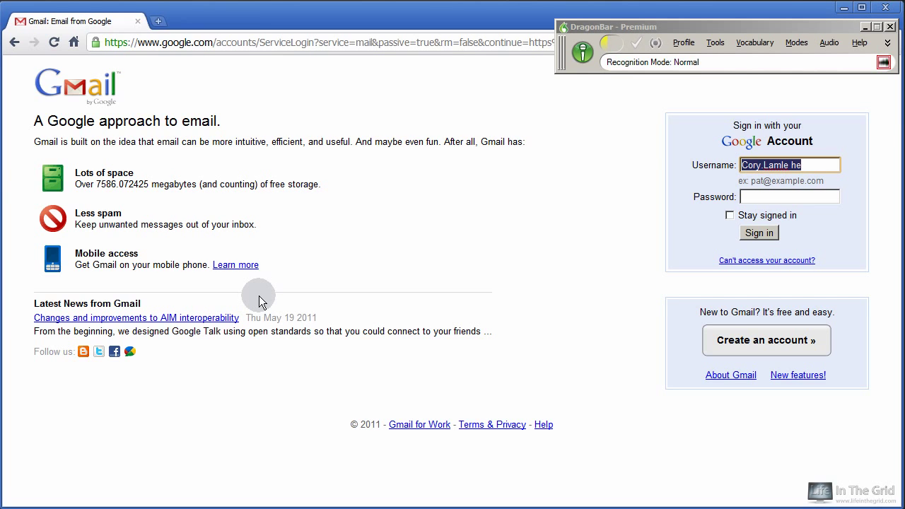
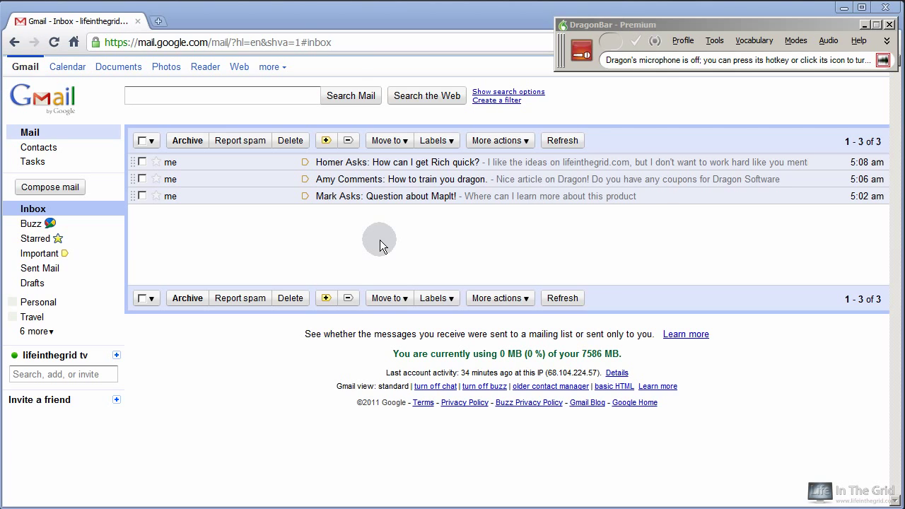
# Enter the username to sign in, then open the 'Question about MapIt!' message.
pyautogui.click(375, 196)
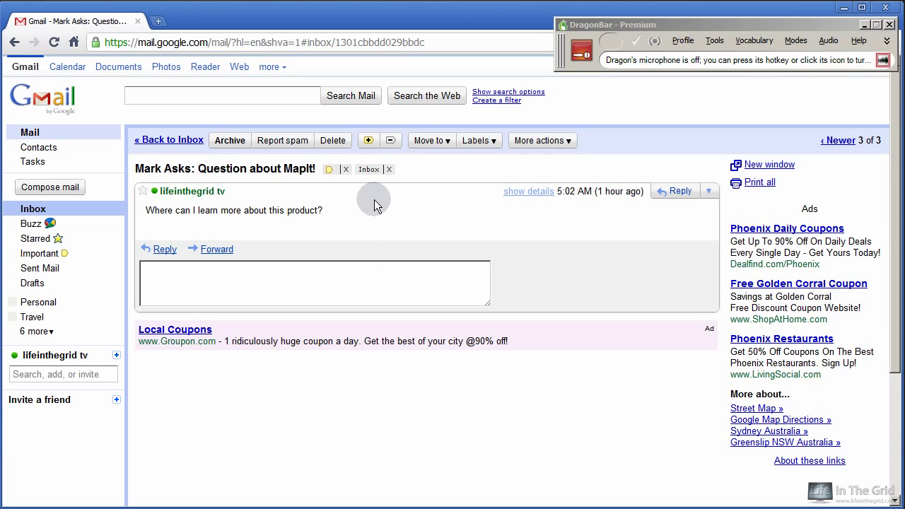
pyautogui.press('KP_Add')
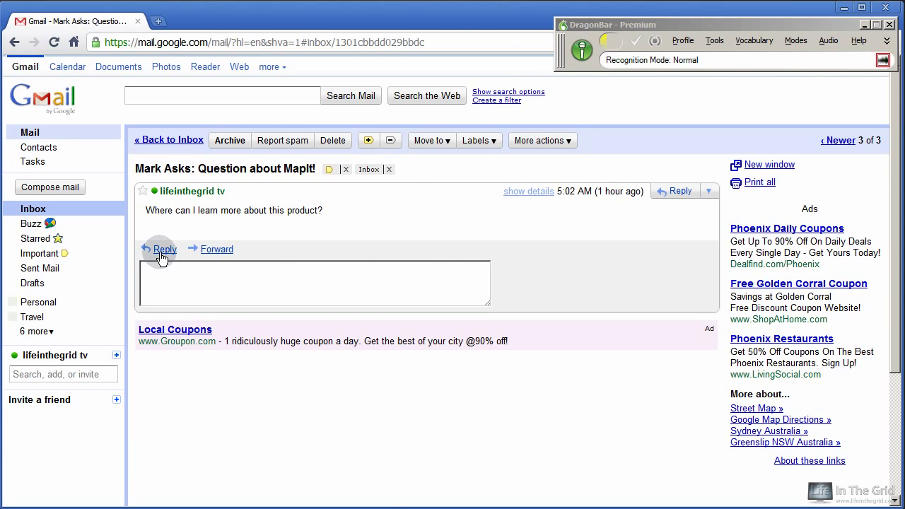
pyautogui.click(164, 250)
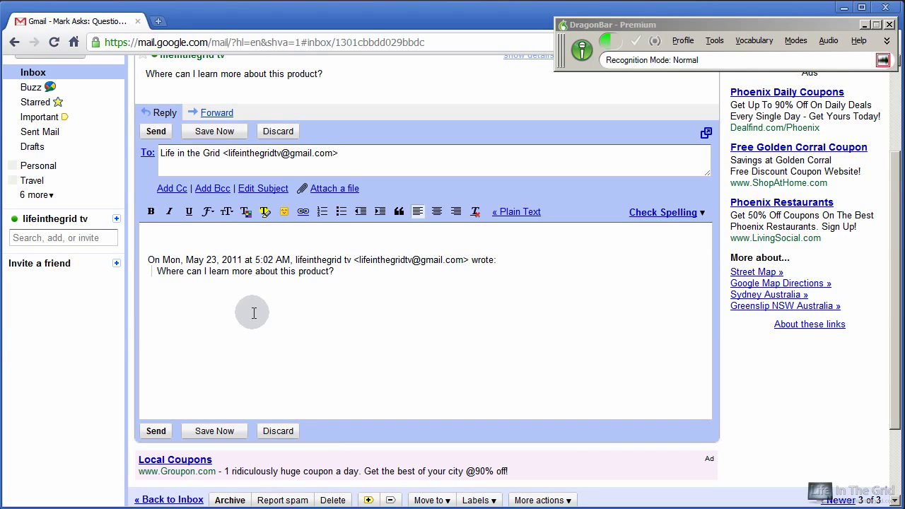
pyautogui.write('Mark,')
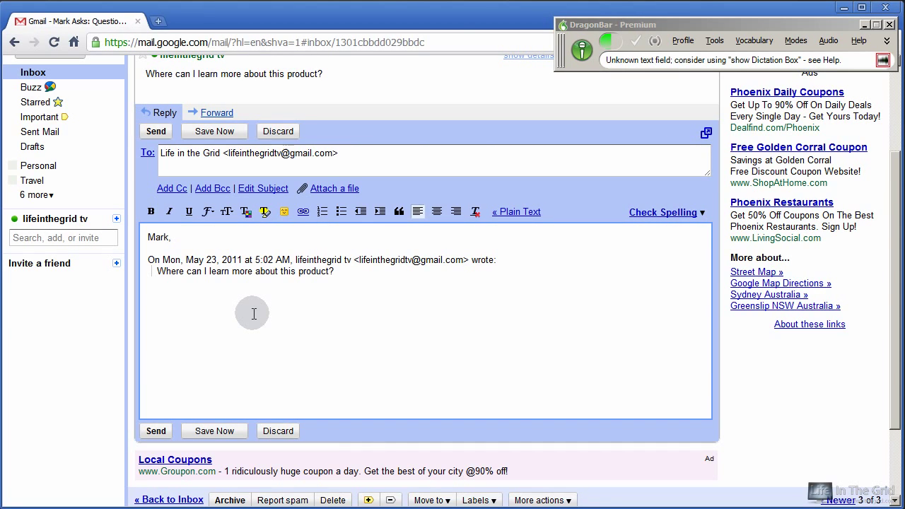
pyautogui.press('Return')
pyautogui.press('Return')
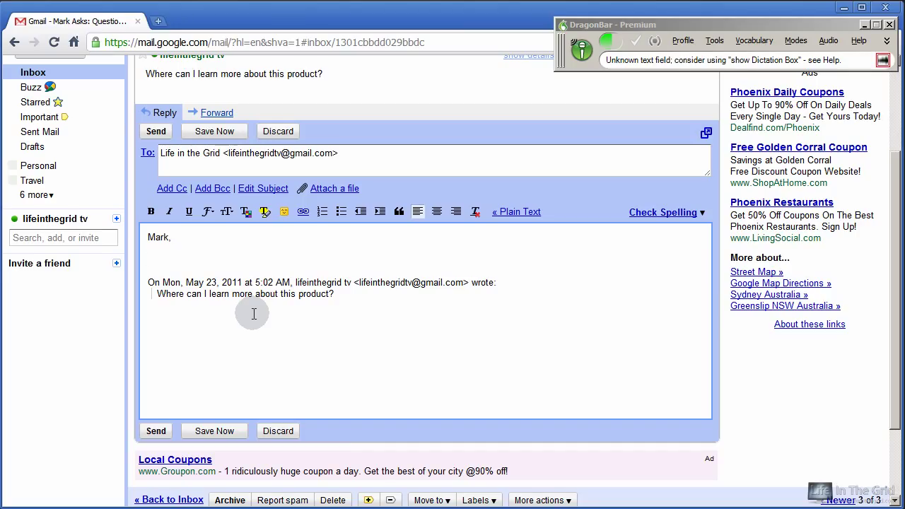
pyautogui.write('The link for this product can be found at www.lifeinthegrid.com/map it.')
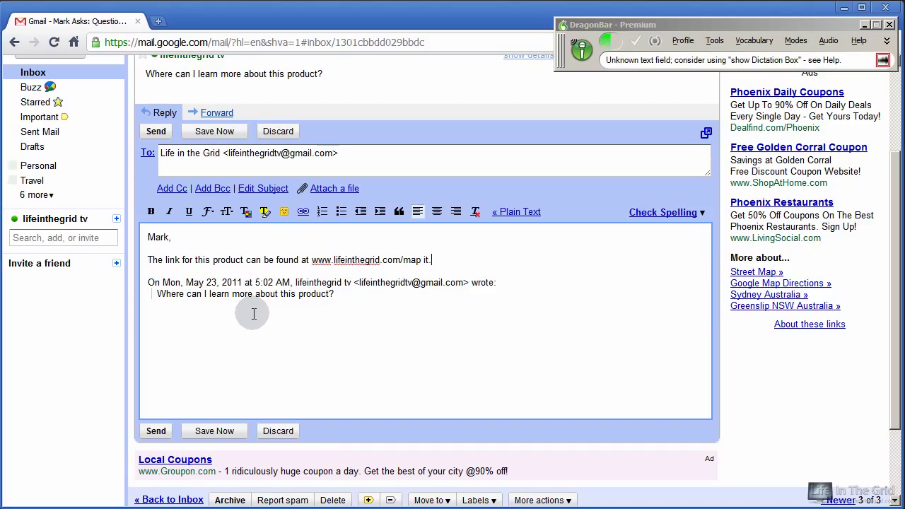
pyautogui.write('  If you have further questions just e-mail me at the link below')
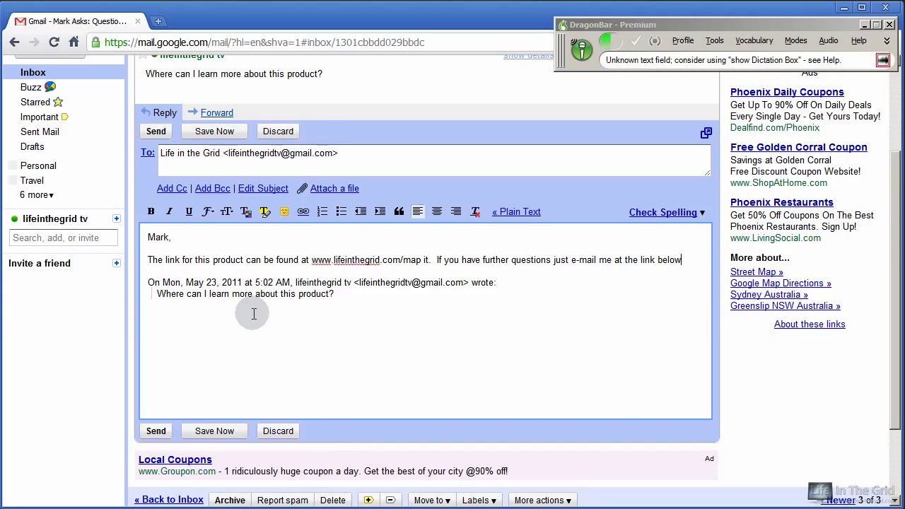
pyautogui.write('.')
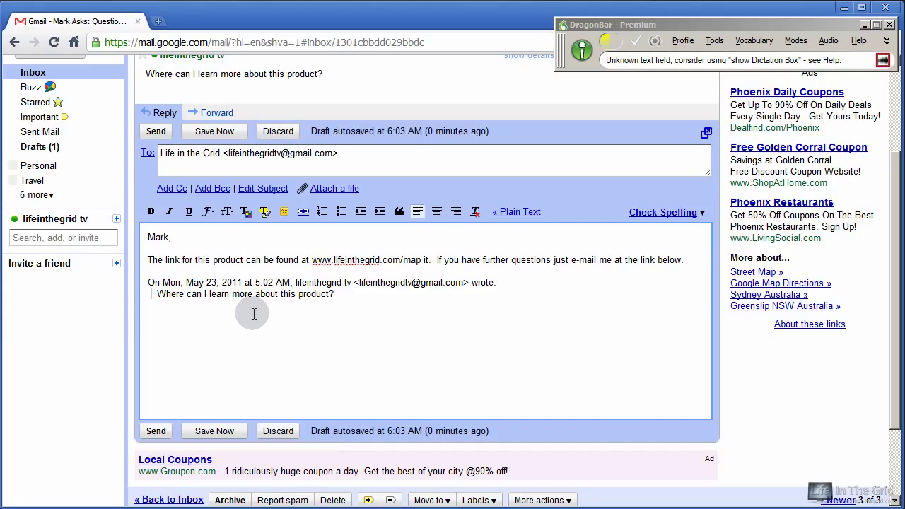
pyautogui.press('Return')
pyautogui.press('Return')
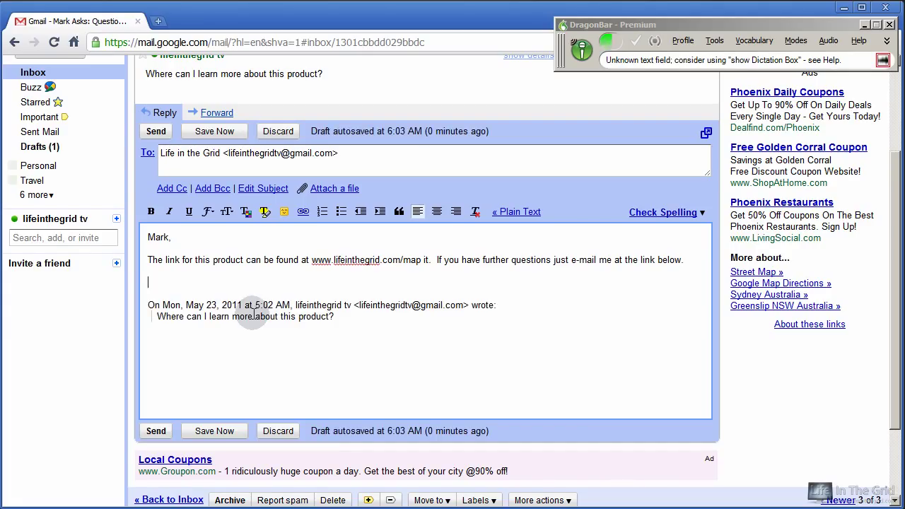
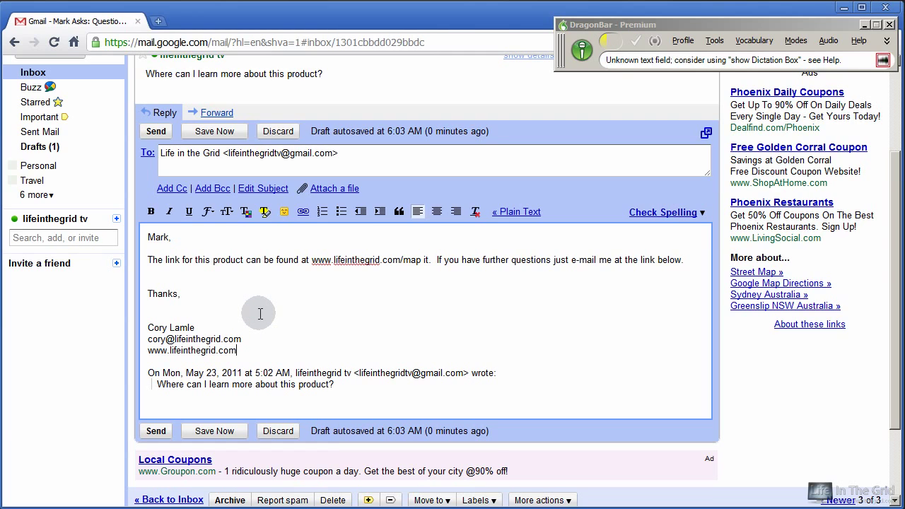
# Join 'map it' into 'mapit' in the link, send the reply, and switch the microphone off.
pyautogui.press('KP_Add')
pyautogui.press('KP_Add')
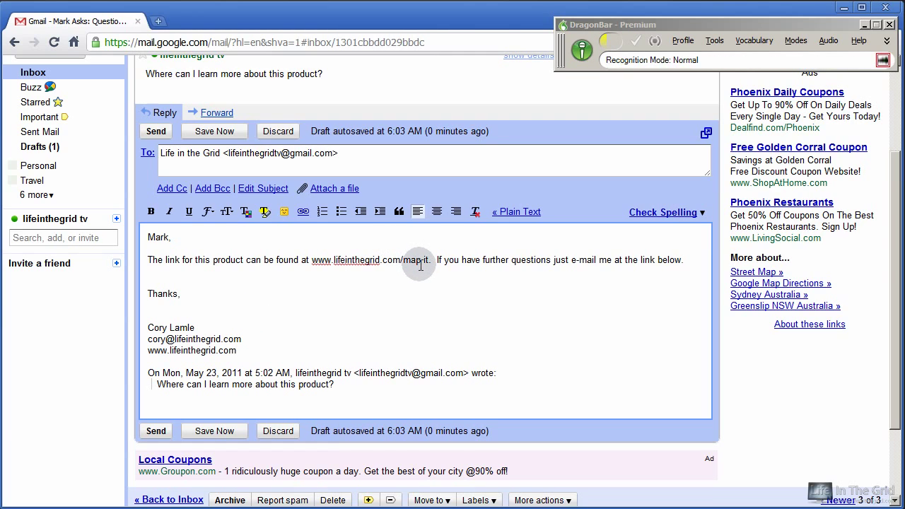
pyautogui.click(424, 260)
pyautogui.press('BackSpace')
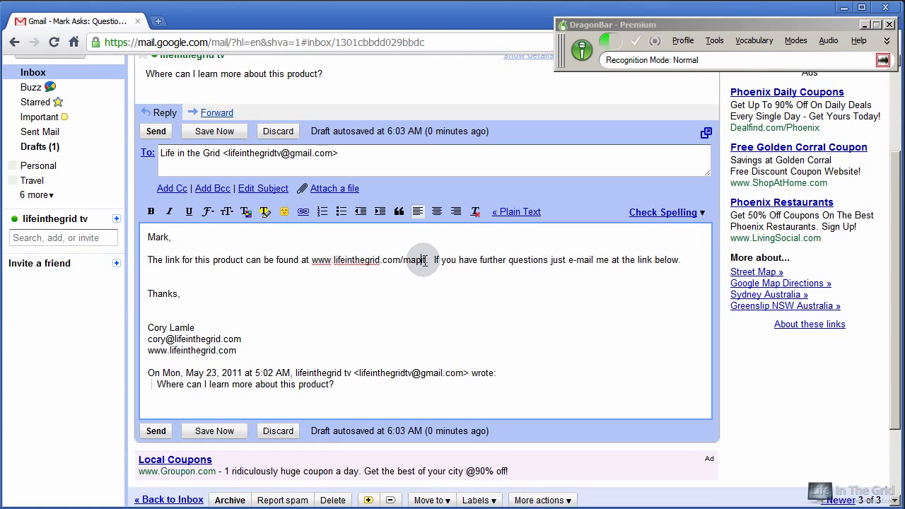
pyautogui.click(156, 430)
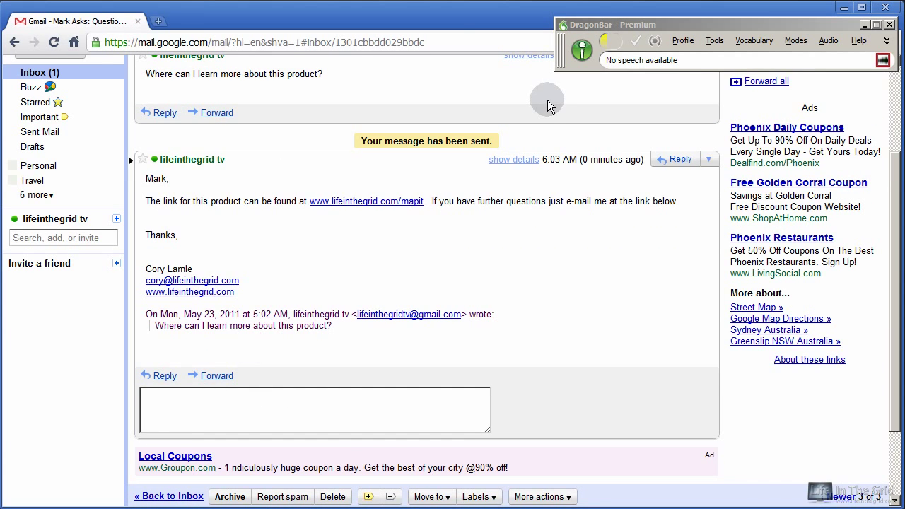
pyautogui.press('KP_Add')
pyautogui.click(34, 73)
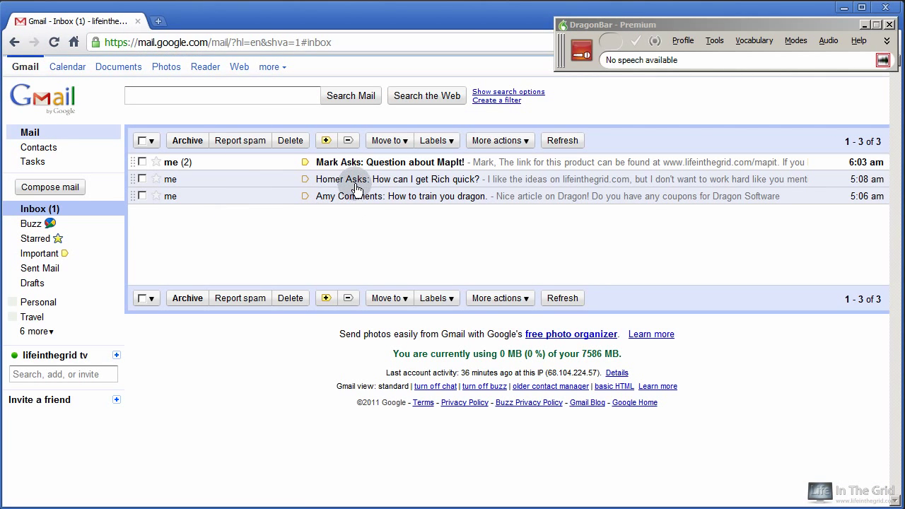
pyautogui.click(354, 204)
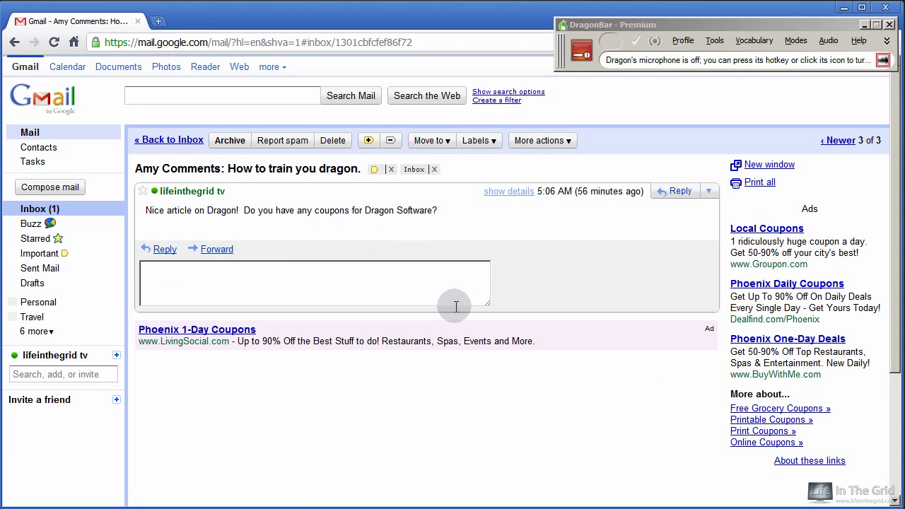
pyautogui.click(171, 250)
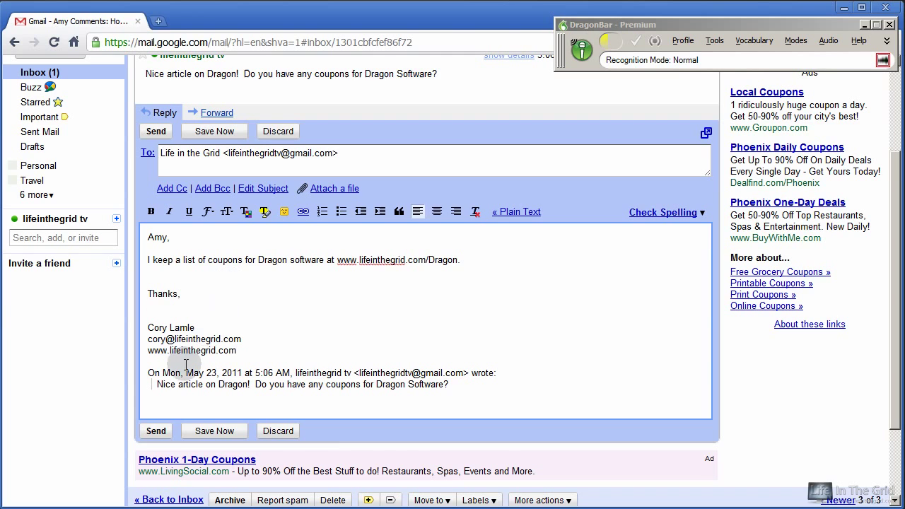
pyautogui.click(156, 432)
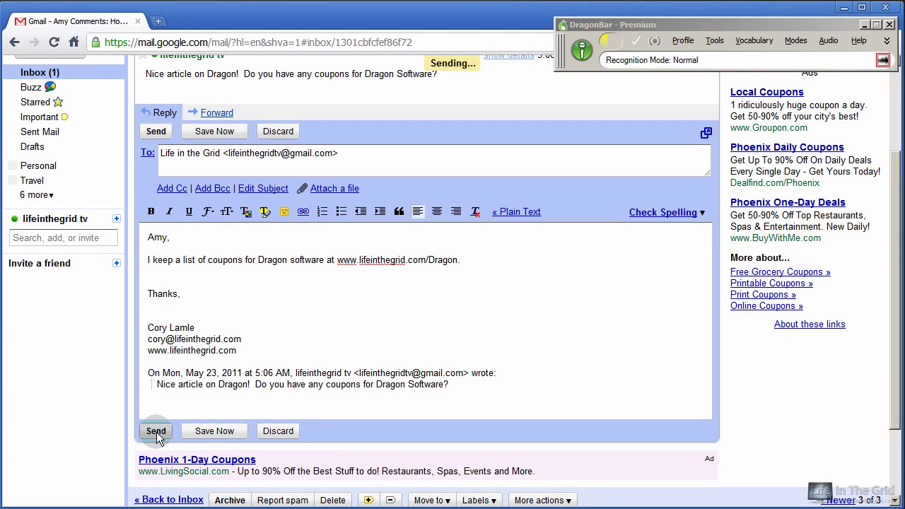
# Open the 'get Rich quick' email from the inbox and begin a reply with the microphone on.
pyautogui.click(29, 74)
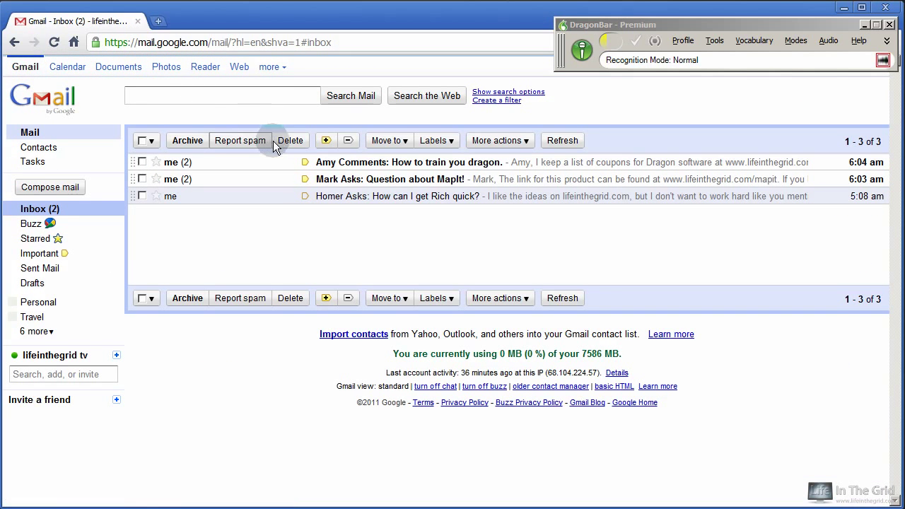
pyautogui.press('KP_Add')
pyautogui.click(337, 198)
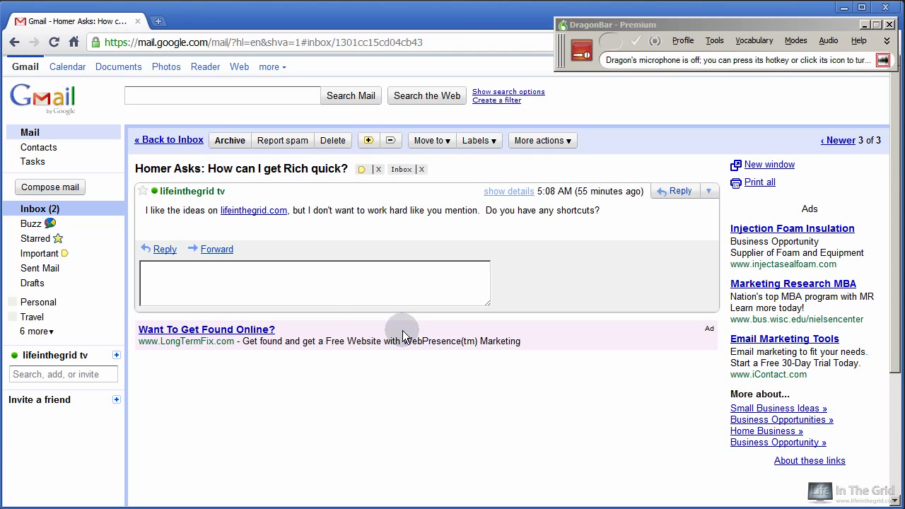
pyautogui.click(162, 250)
pyautogui.press('KP_Add')
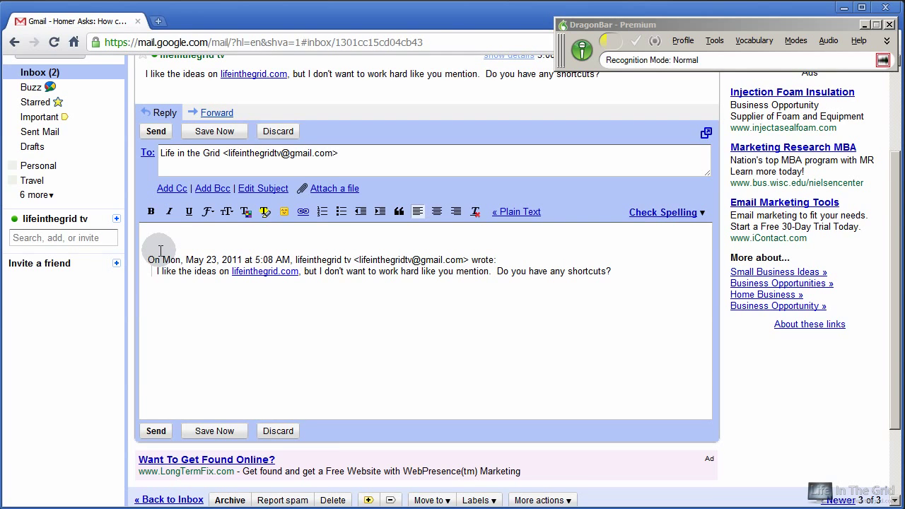
# Dictate the greeting, advice to keep a 9-to-5 job, and a 'Sincerely, lifeinthegrid.com' sign-off.
pyautogui.write('dear Homer')
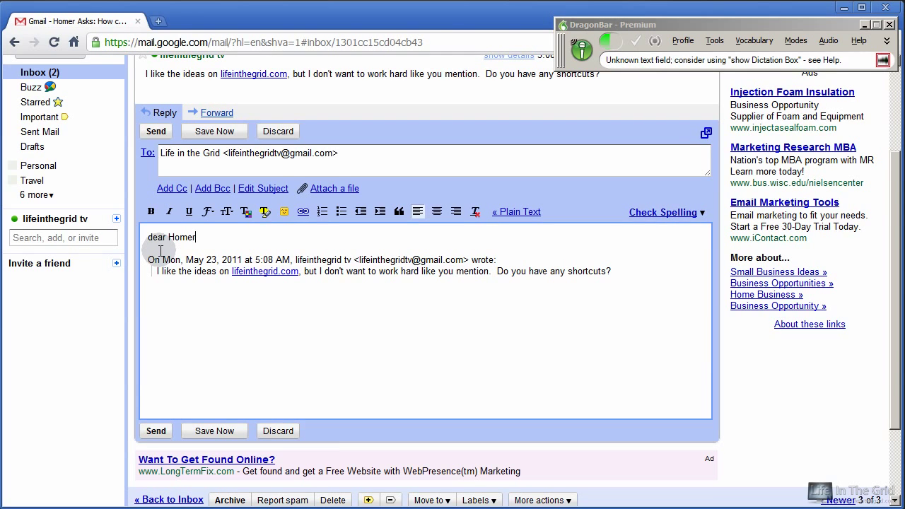
pyautogui.press('Return')
pyautogui.press('Return')
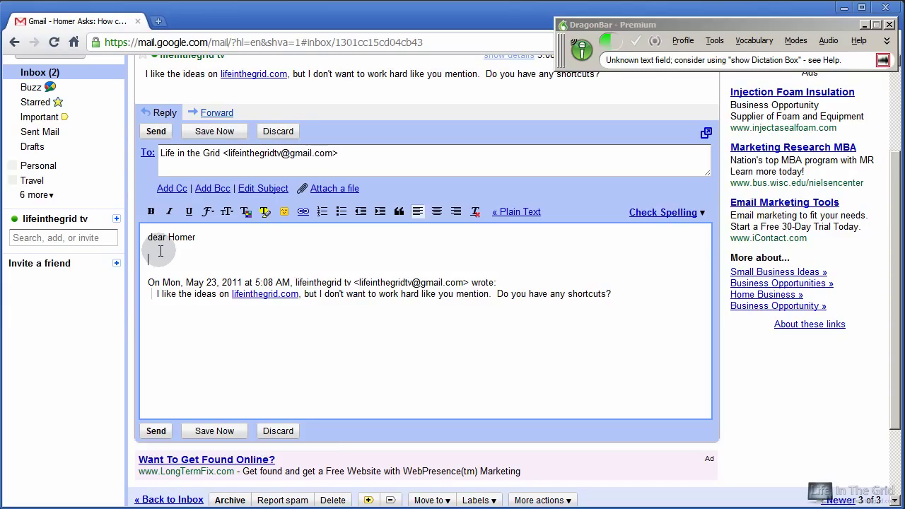
pyautogui.write('Since you want something for nothing all, if truth be told.')
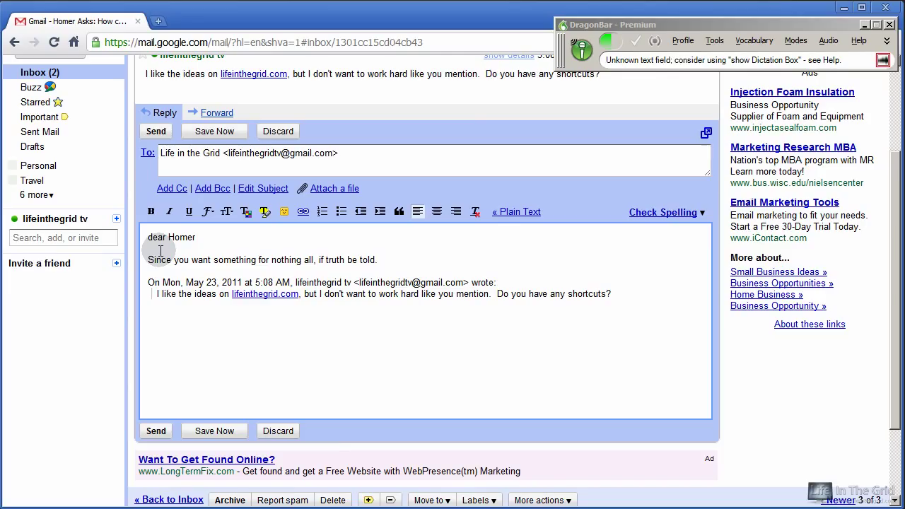
pyautogui.write("  If you don't have the desire and drive to make this happen,")
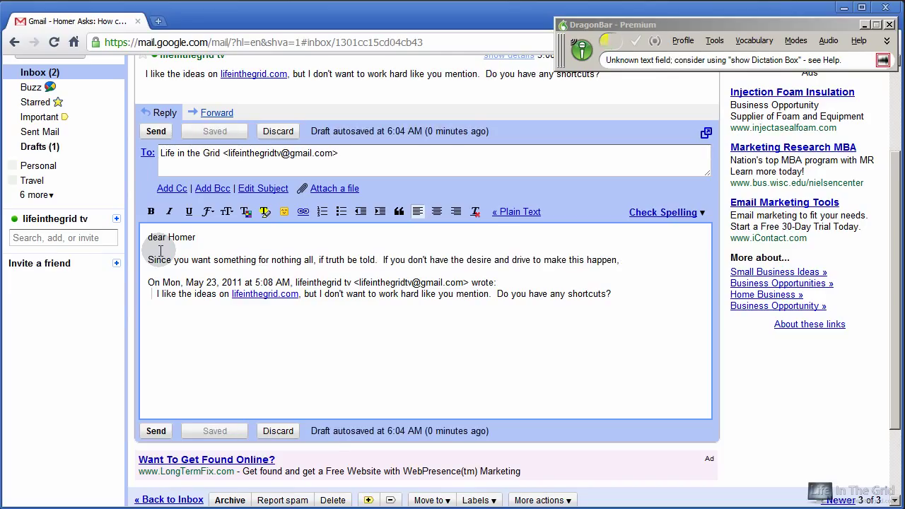
pyautogui.write(" then there is no way you're going to create any kind of wealth.")
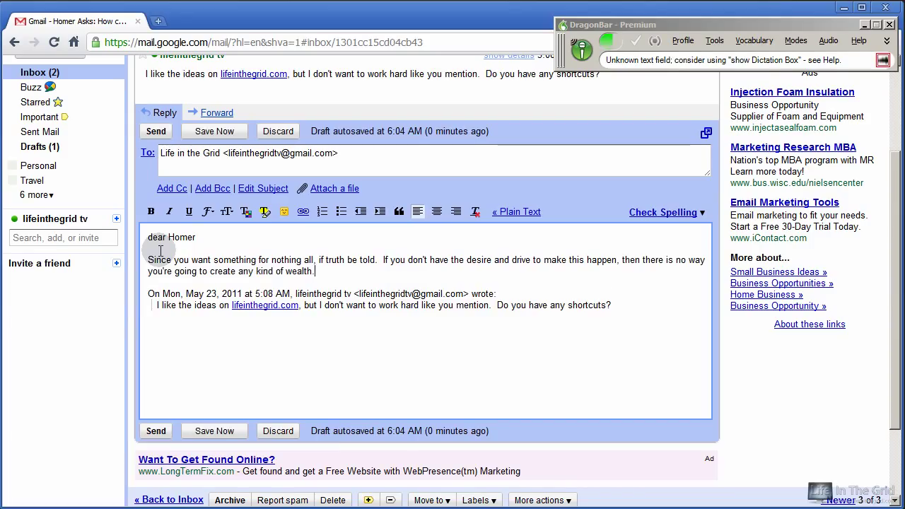
pyautogui.write('  My suggestion is that you keep your 9-to-5 job.  If you have one')
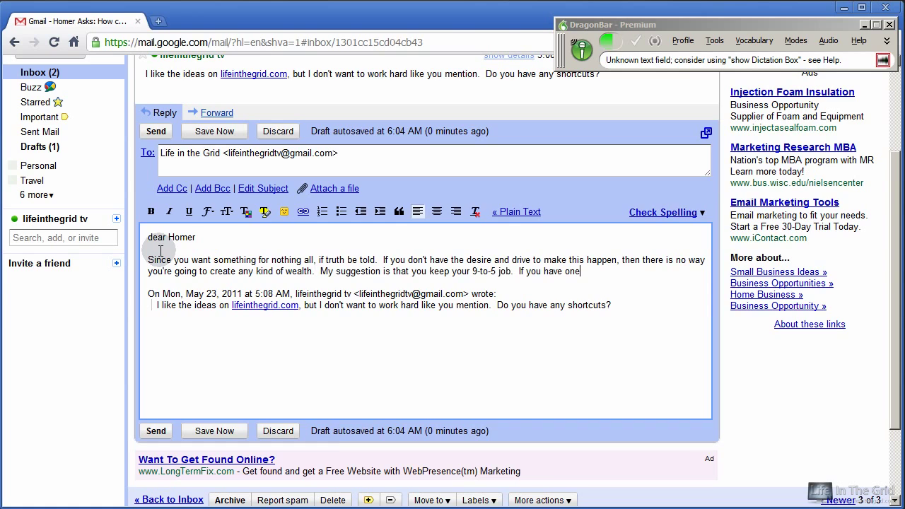
pyautogui.write(' and just learn to enjoy the weekends.')
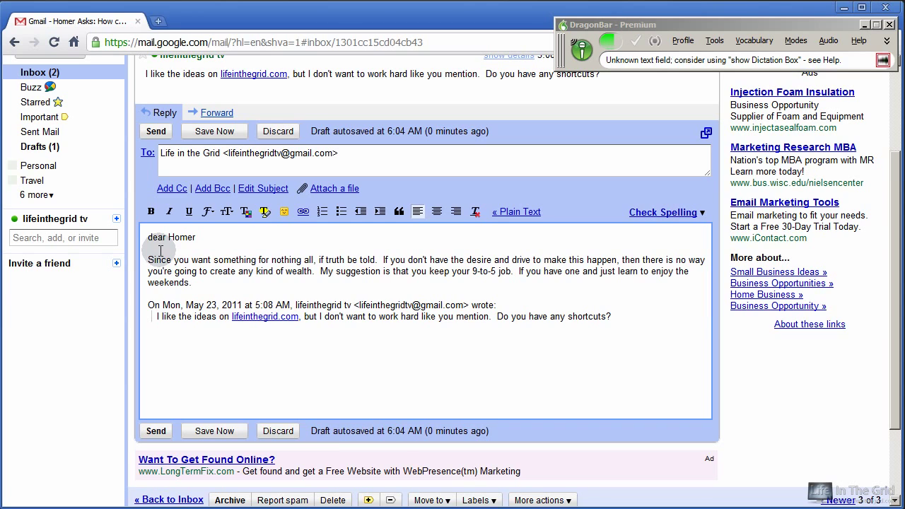
pyautogui.write('  If you have a change of heart and want to put some time and effort into this,')
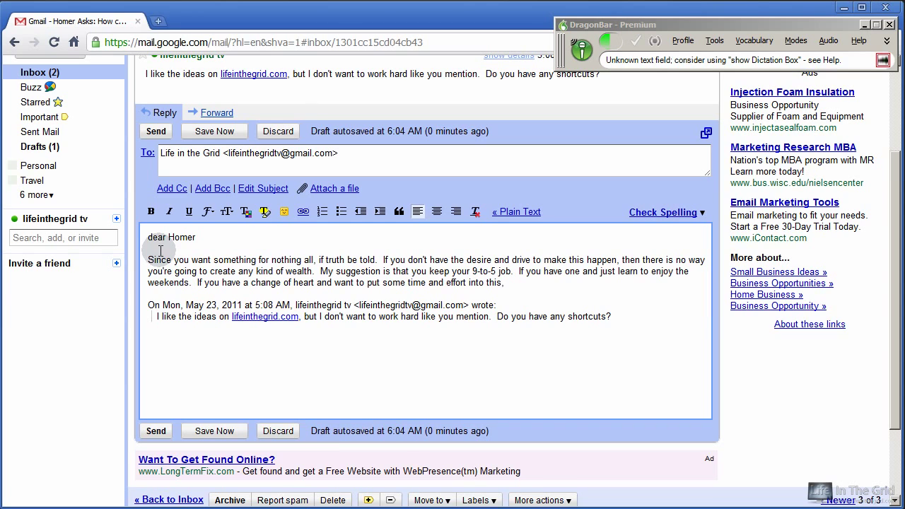
pyautogui.write(' then you may have a shot')
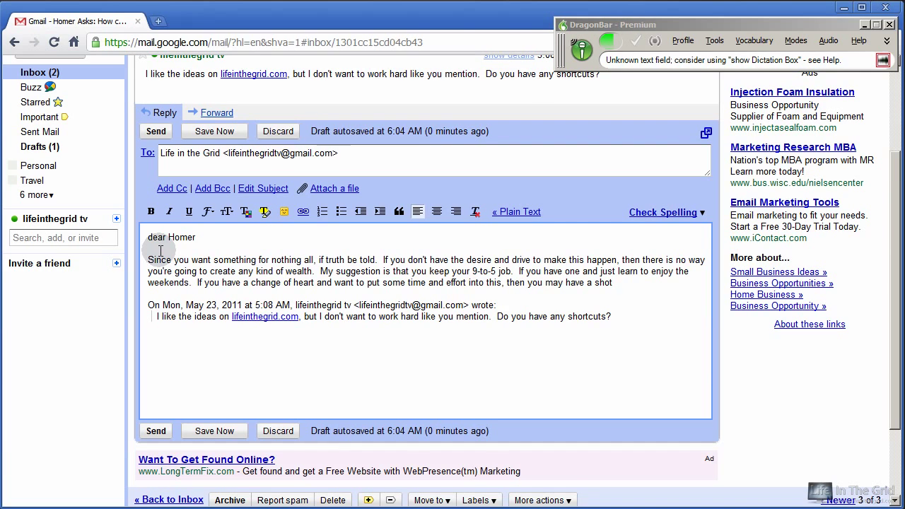
pyautogui.write(' at getting some real success.')
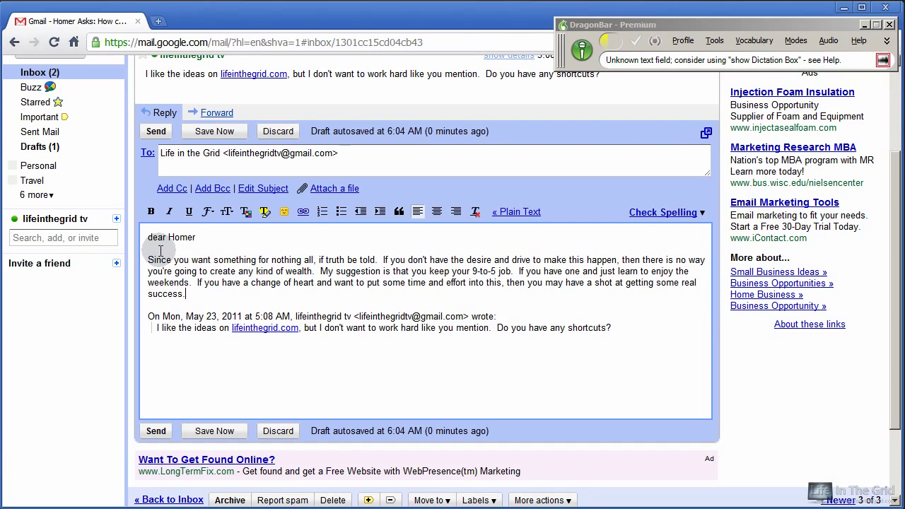
pyautogui.press('Return')
pyautogui.press('Return')
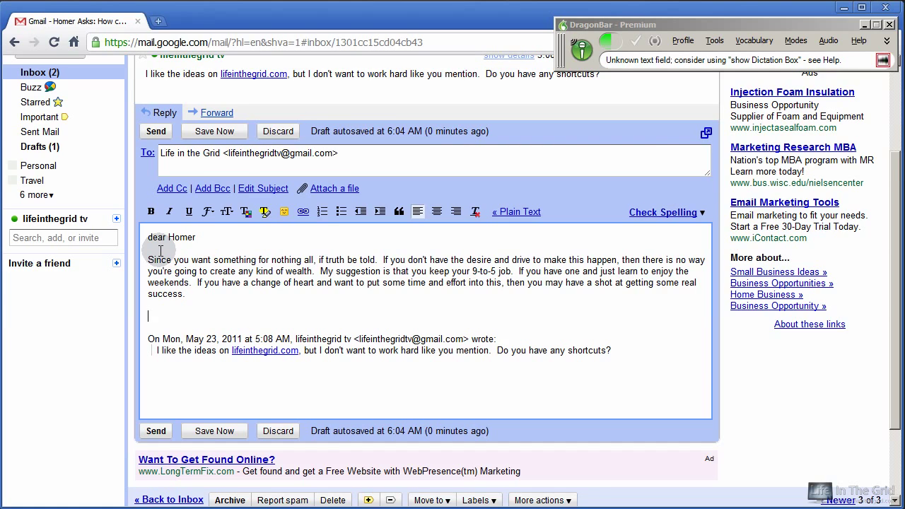
pyautogui.press('Return')
pyautogui.press('Return')
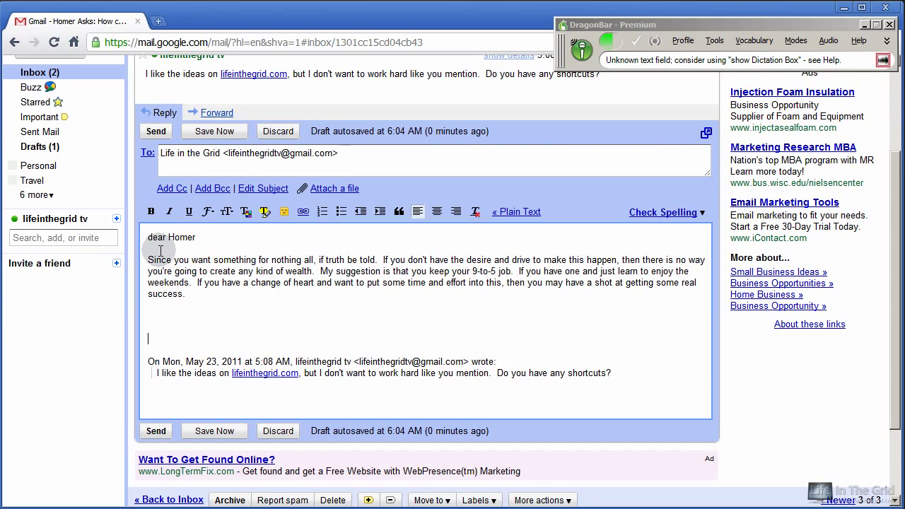
pyautogui.write('Sincerely,')
pyautogui.press('Return')
pyautogui.press('Return')
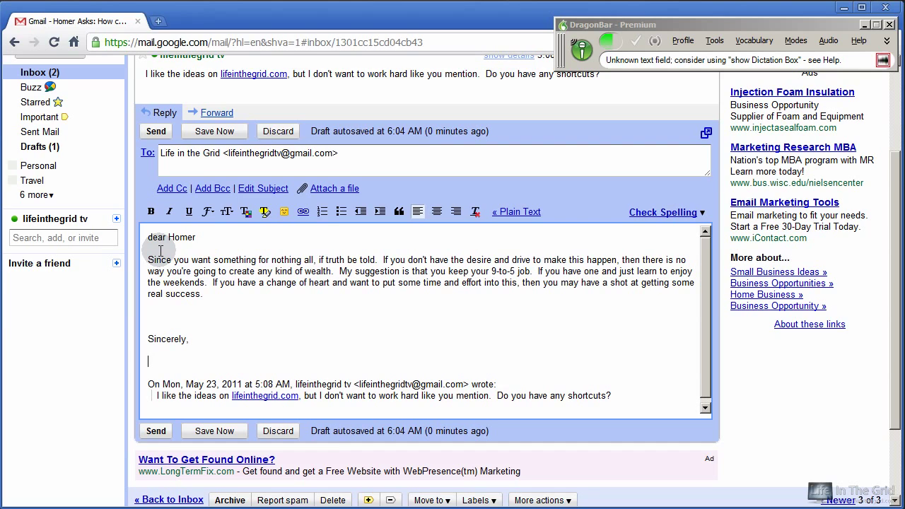
pyautogui.write('lifeinthegrid.com')
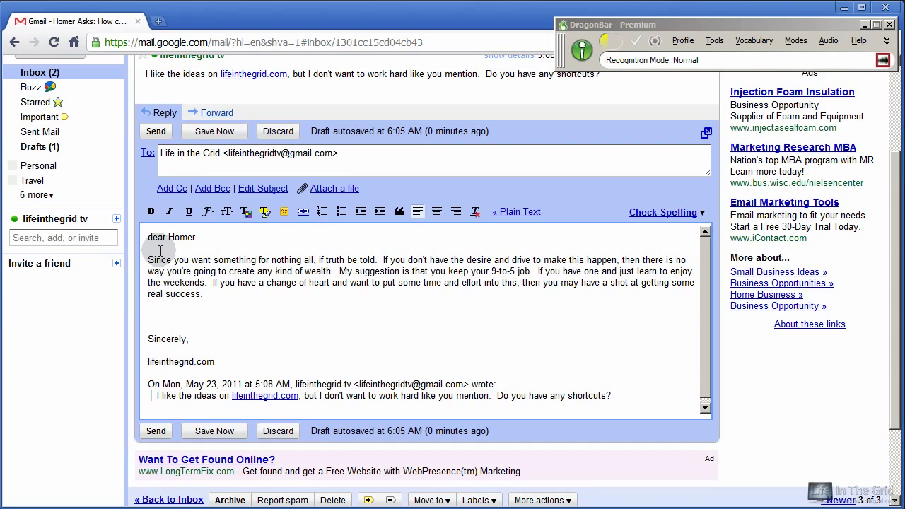
pyautogui.press('KP_Add')
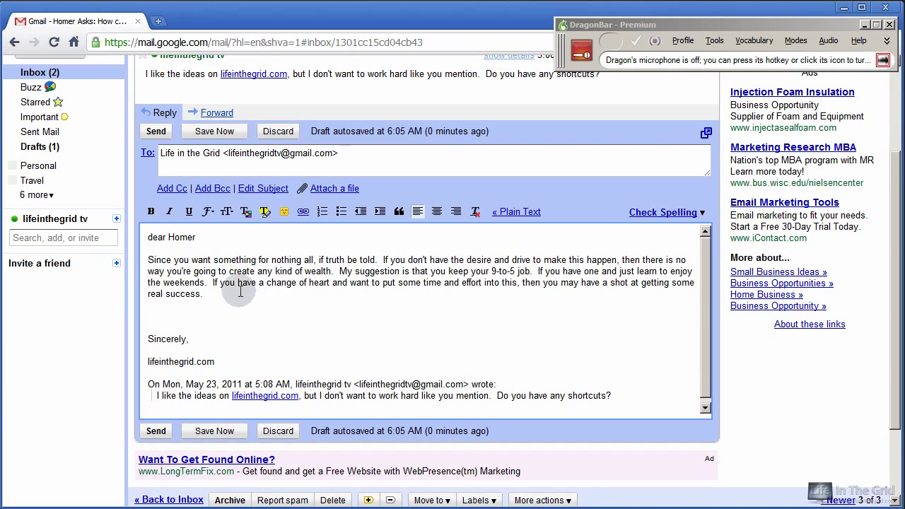
# Change the greeting's 'dear' to 'Dear' and send the reply.
pyautogui.doubleClick(155, 237)
pyautogui.write('Dear')
pyautogui.click(154, 237)
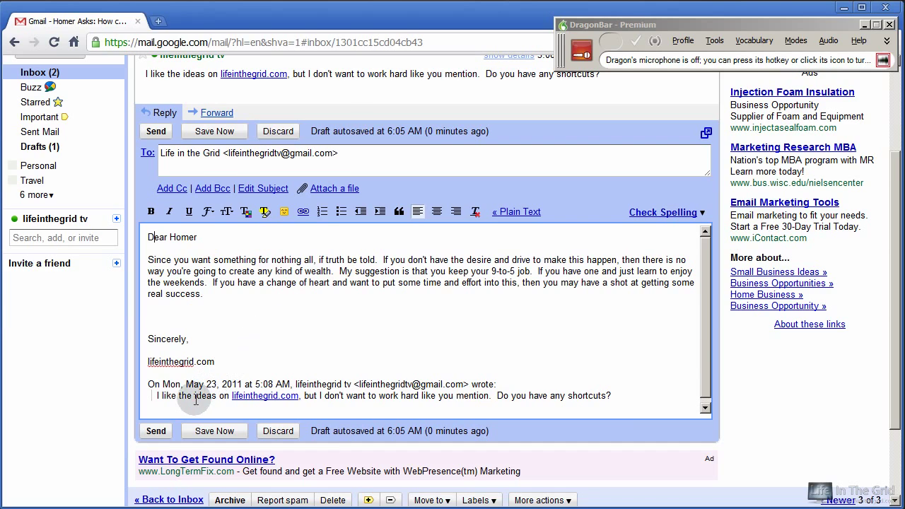
pyautogui.click(156, 430)
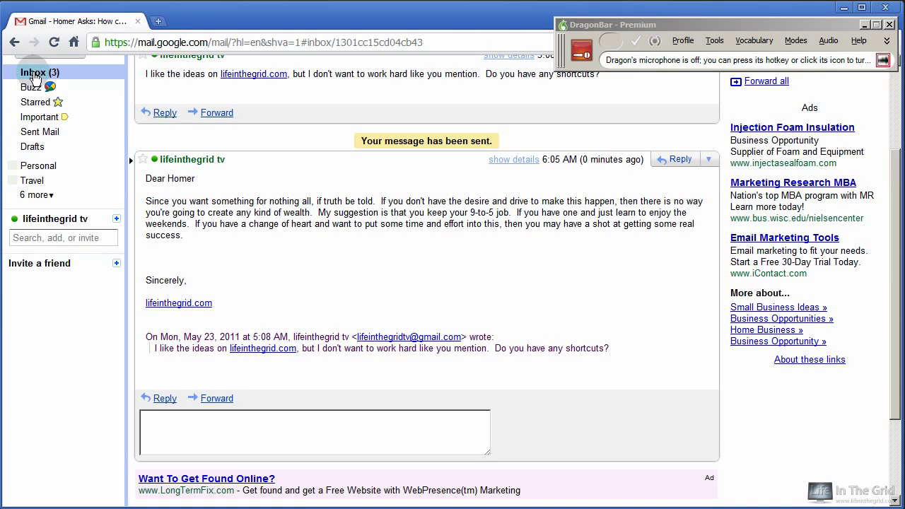
# Go back to the inbox listing all three answered conversations.
pyautogui.click(33, 74)
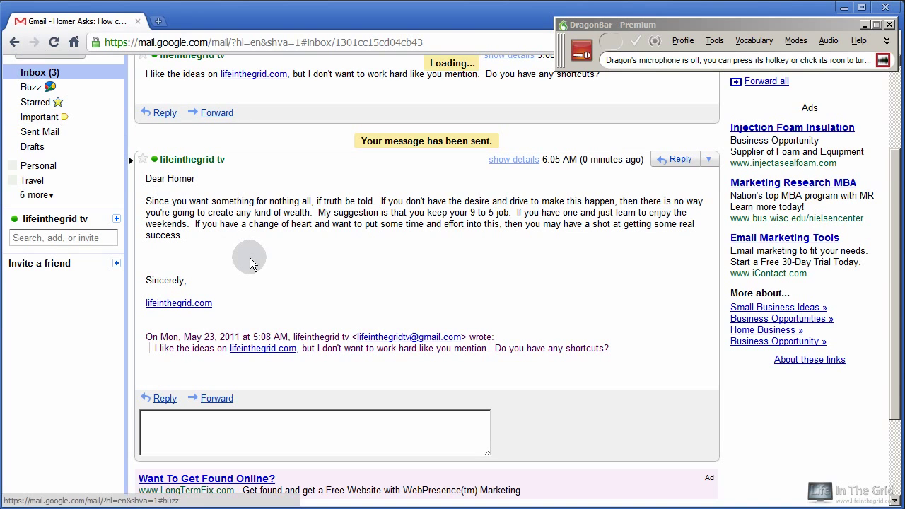